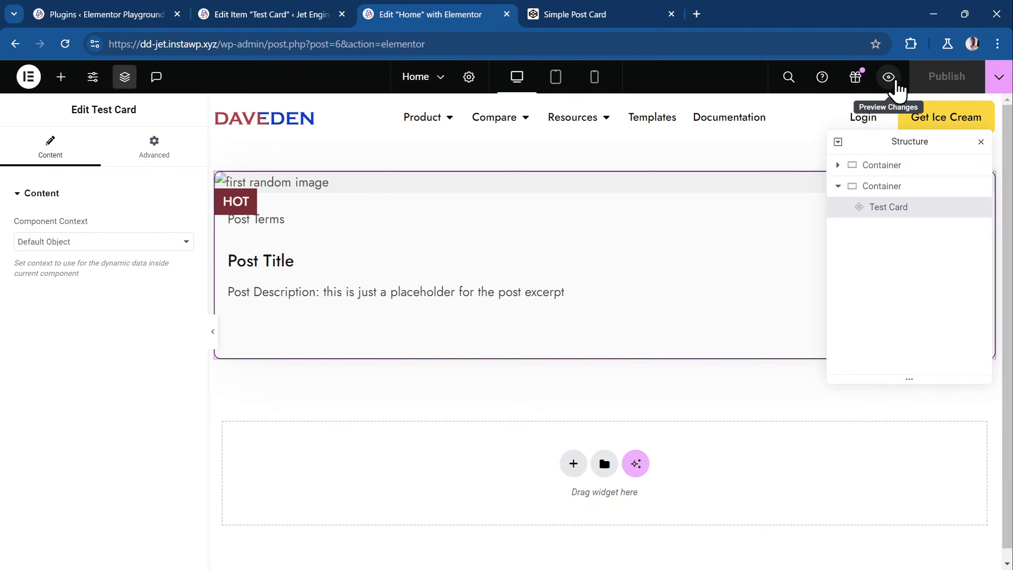
Step: Preview the Home page to examine the Test Card, and return to the Test Card component template
click(889, 77)
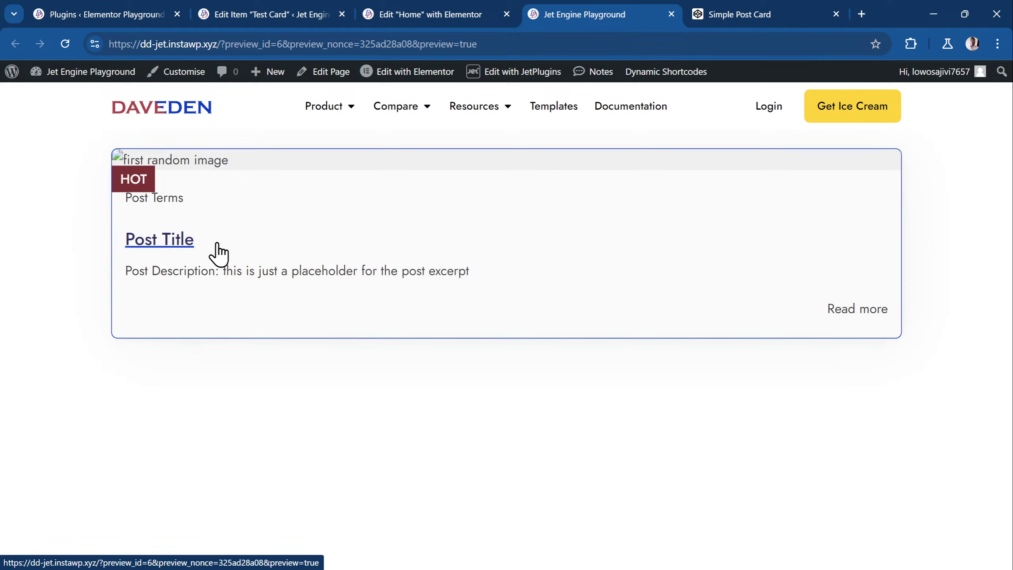
click(283, 14)
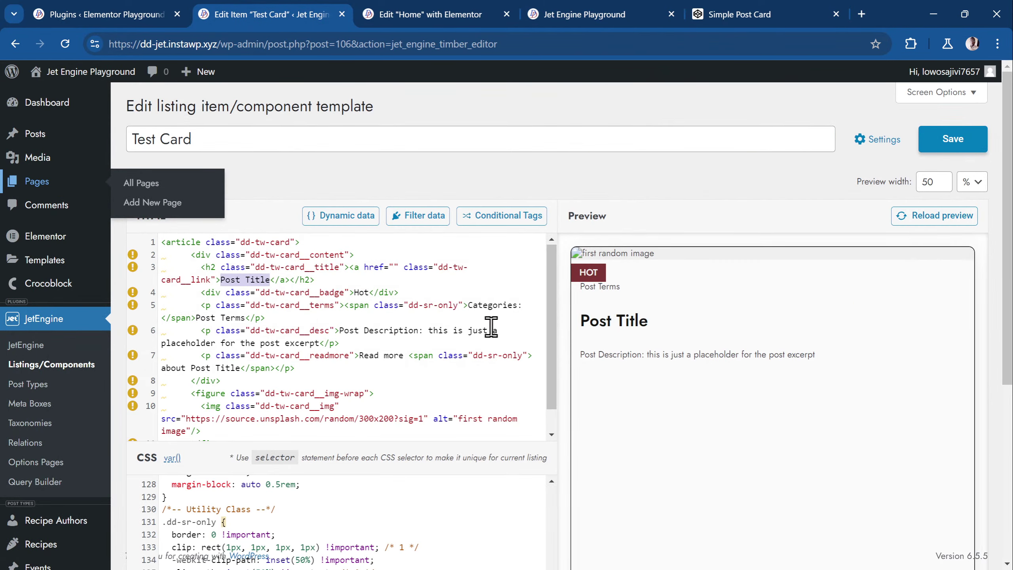
scroll(332, 324, down, 1)
scroll(331, 324, up, 1)
Step: Open the WordPress media library and create a folder named People alongside the Logo folder
click(43, 159)
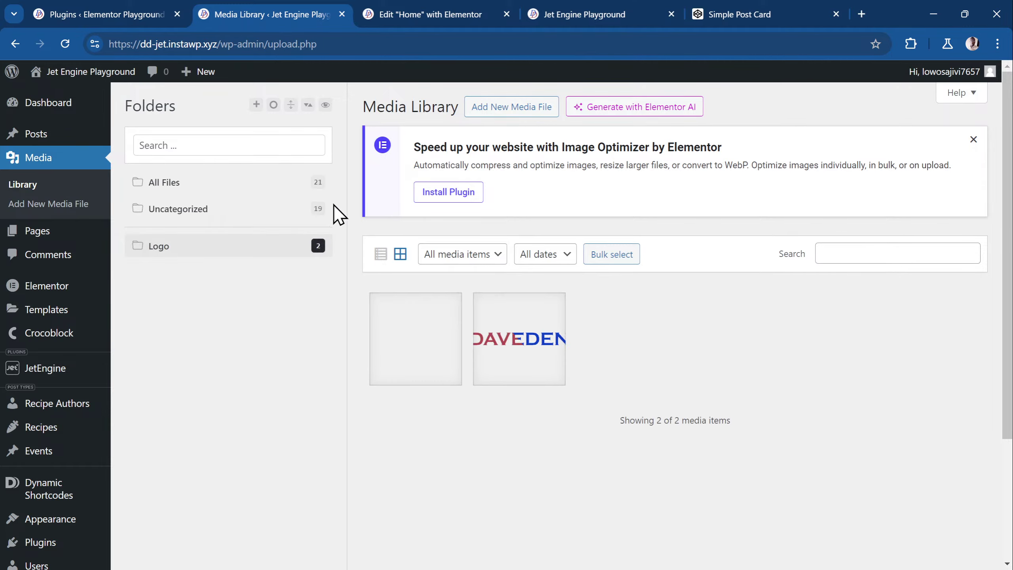
click(257, 105)
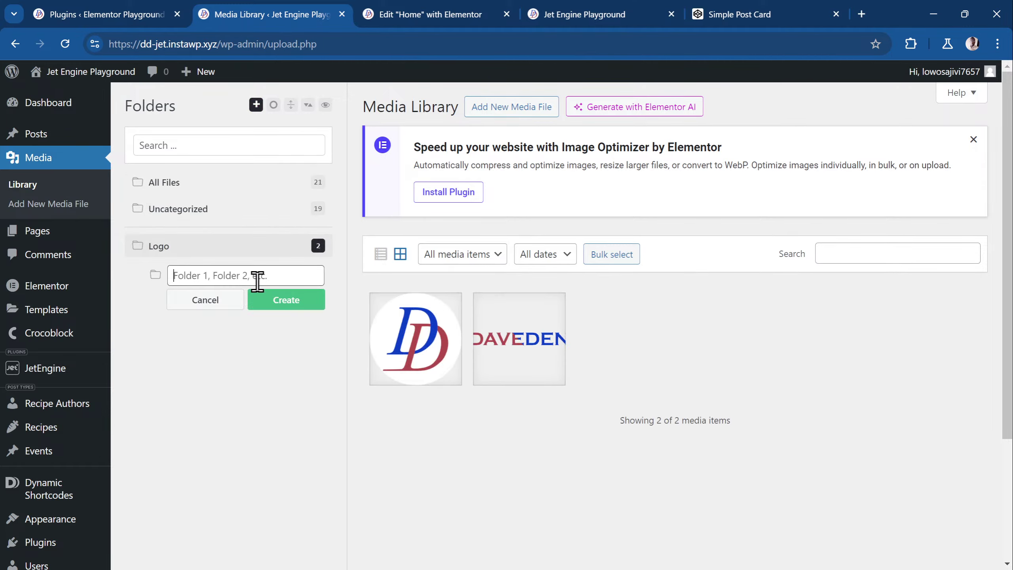
click(225, 300)
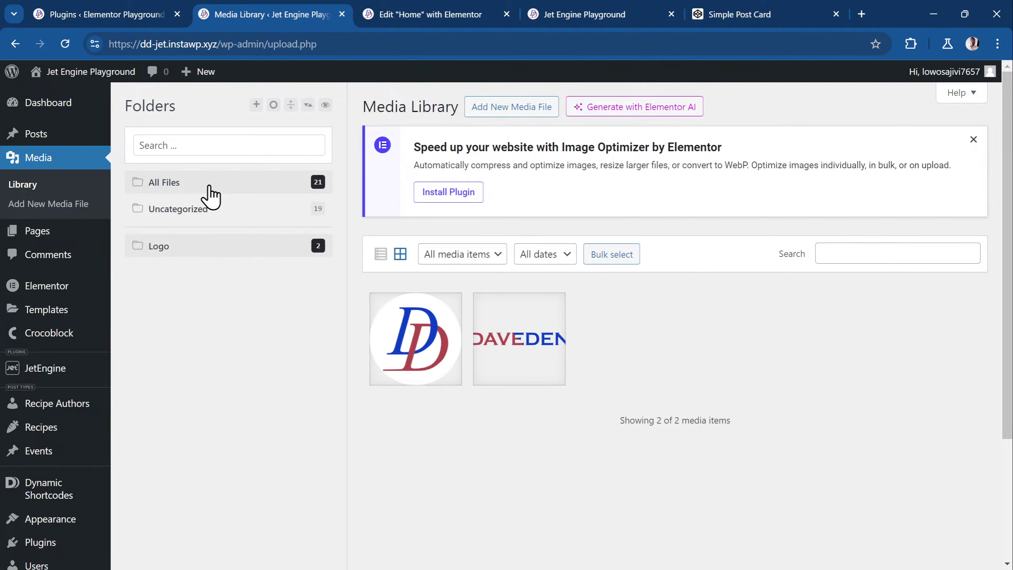
click(256, 105)
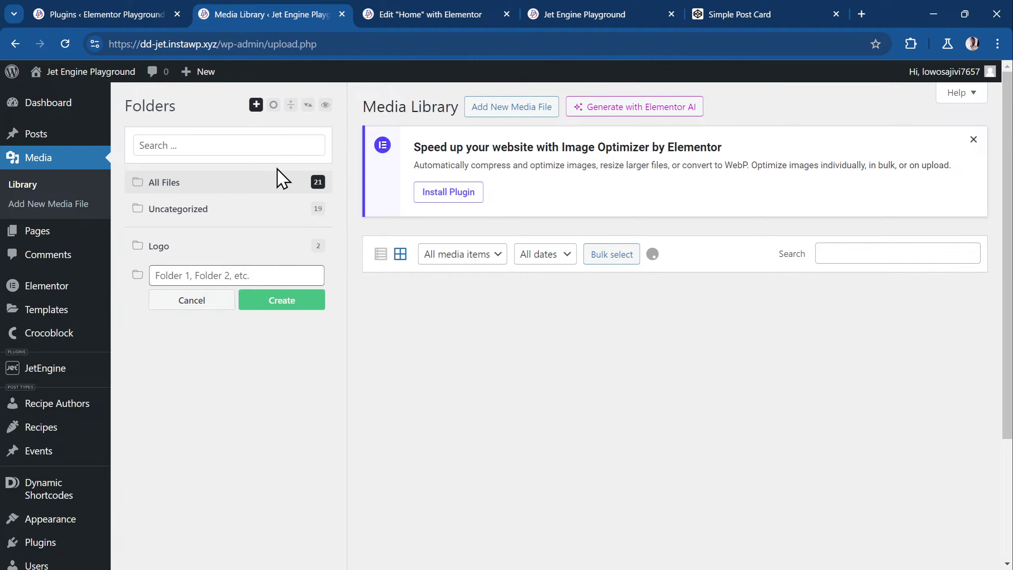
text(Im)
key(BackSpace)
key(BackSpace)
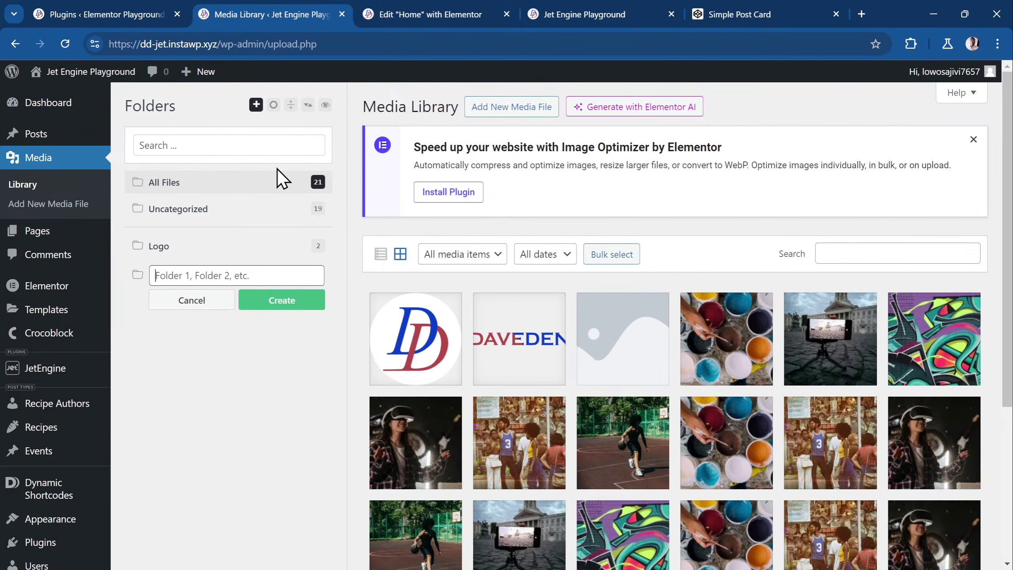
text(People)
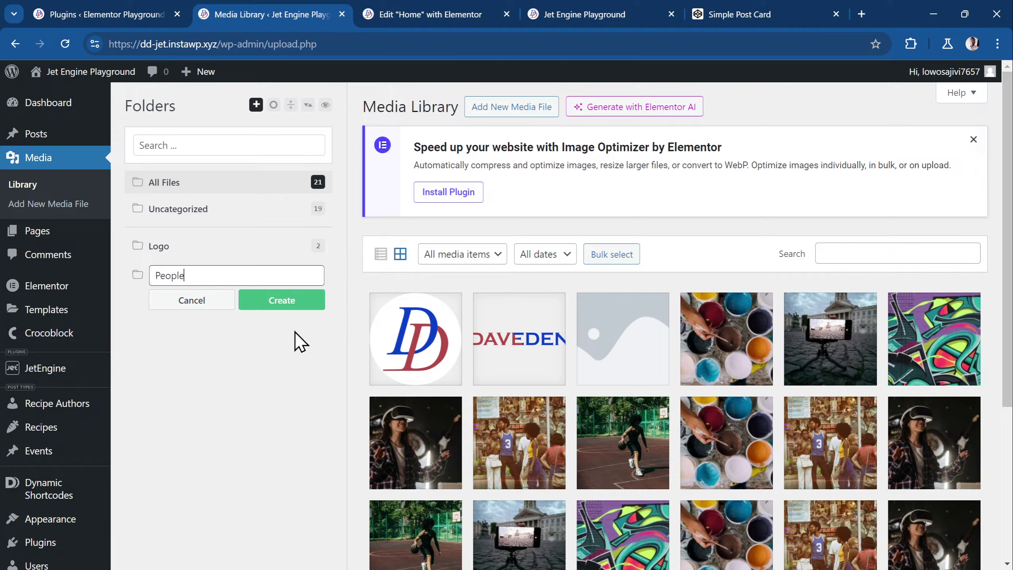
click(266, 305)
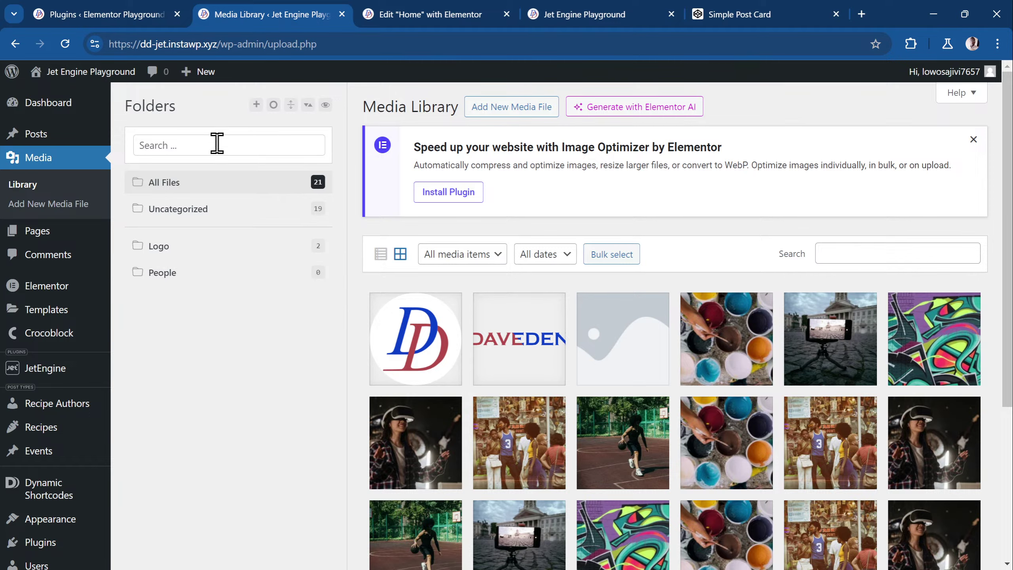
Step: Copy the file URL of the first paint buckets image in the media library and close its details
scroll(665, 410, down, 2)
scroll(646, 409, up, 2)
click(738, 335)
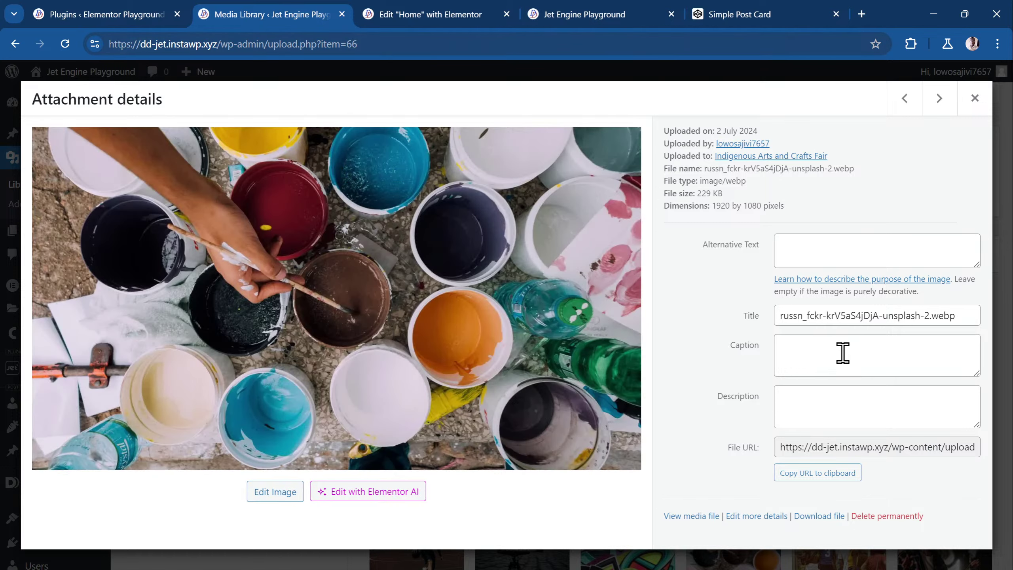
click(818, 477)
click(975, 98)
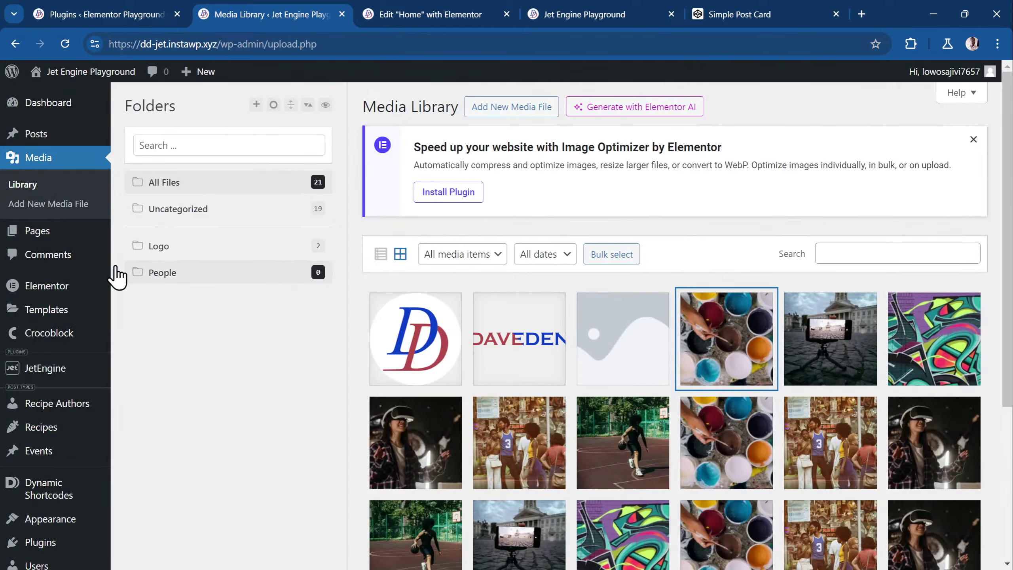
Step: Reopen the Test Card component template from JetEngine's Listings/Components list
scroll(110, 281, down, 5)
mouse_move(60, 362)
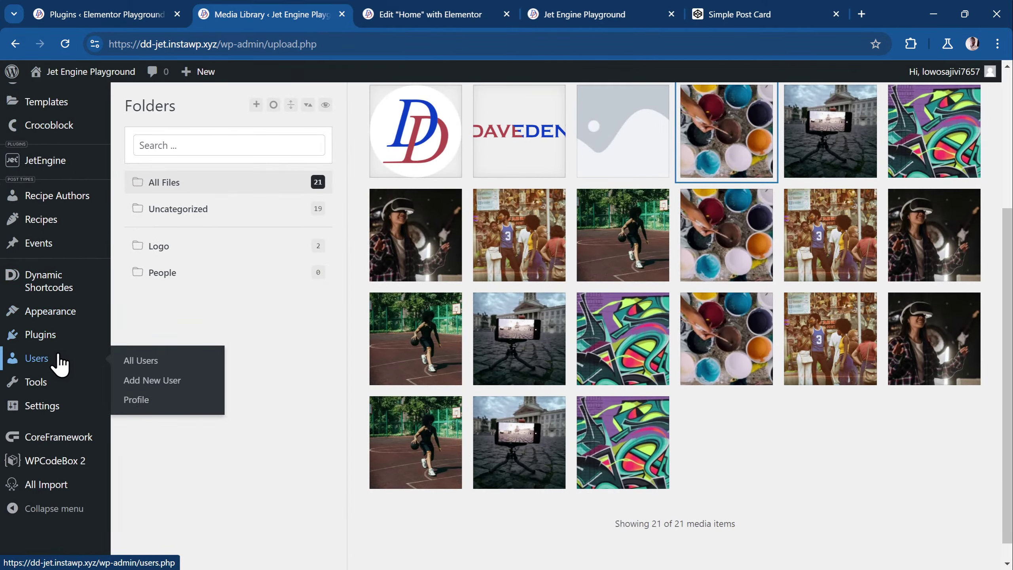
scroll(60, 362, up, 3)
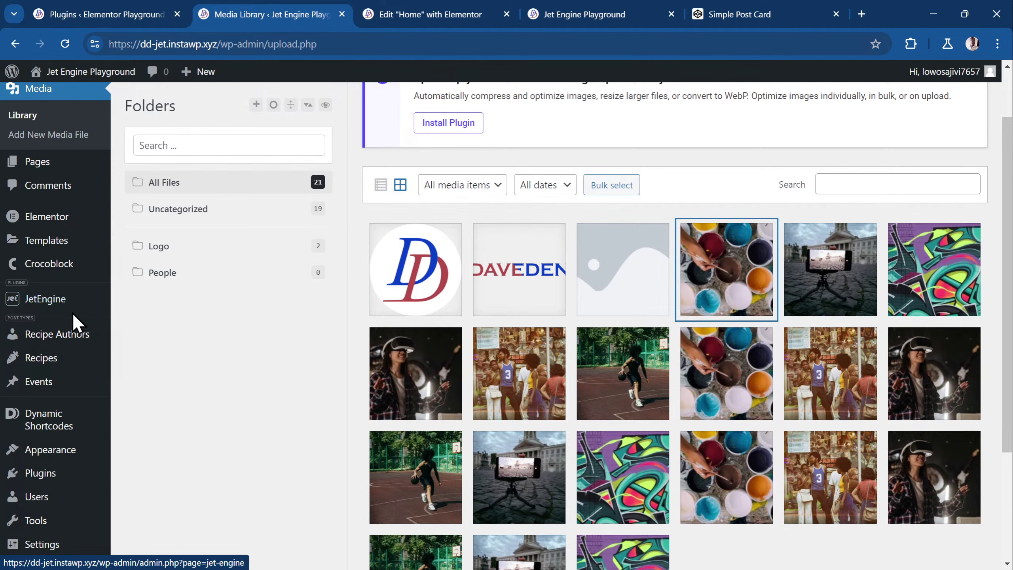
mouse_move(72, 311)
click(151, 326)
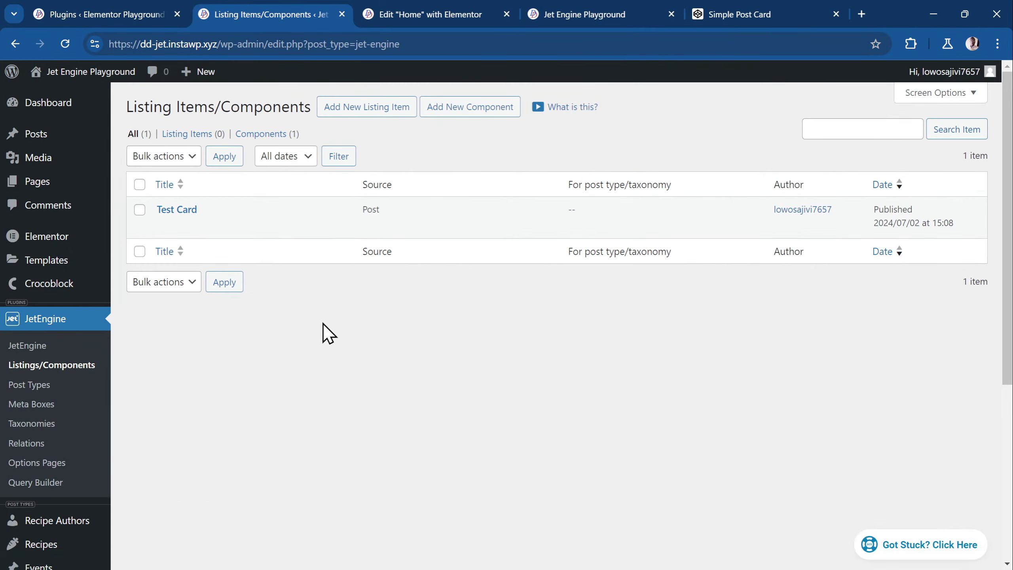
click(182, 209)
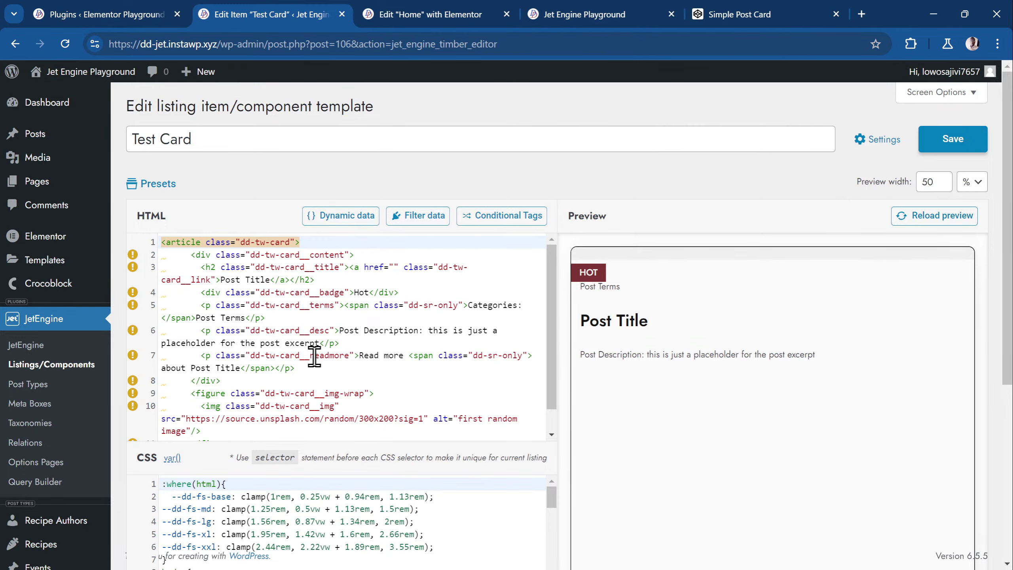
Step: Replace the card image's source URL and alt attribute with the copied media URL, save the template and reload its preview
scroll(296, 351, down, 1)
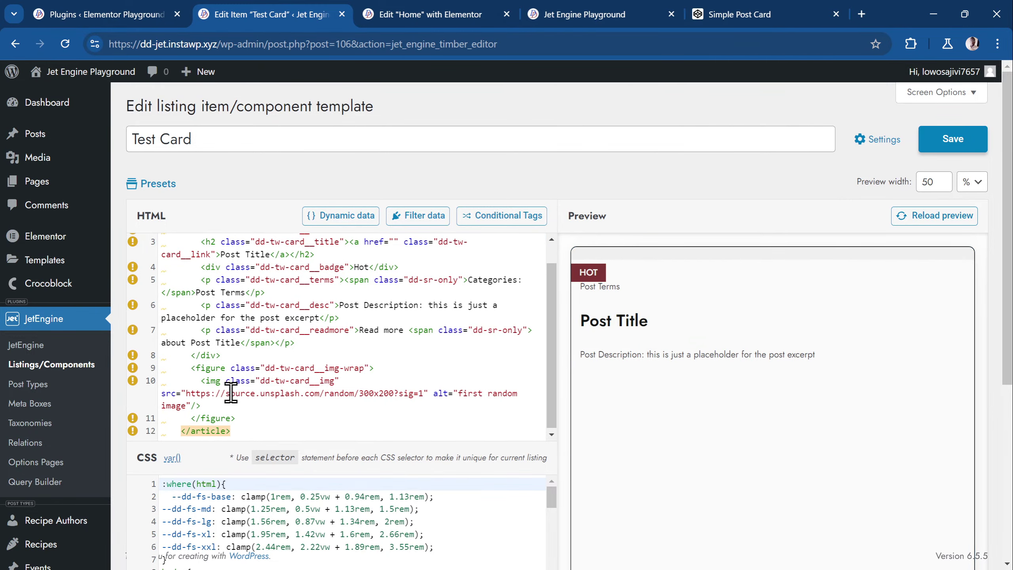
click(186, 393)
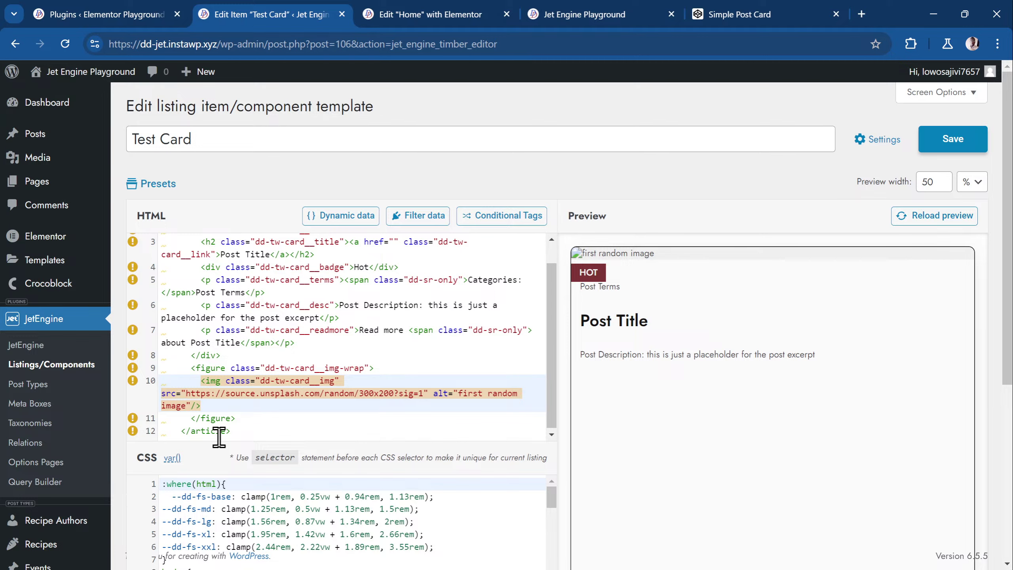
key(shift+Down)
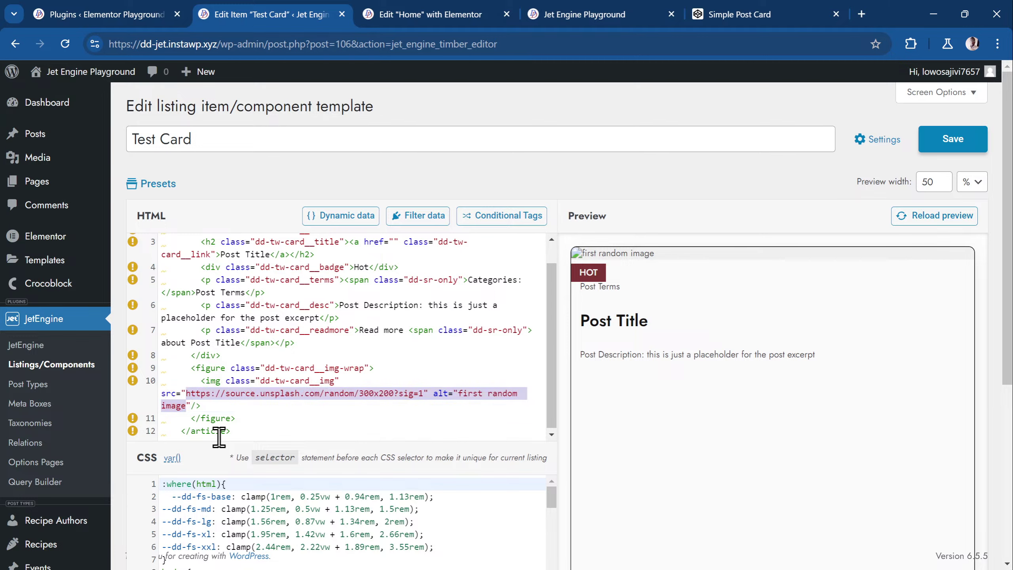
key(ctrl+v)
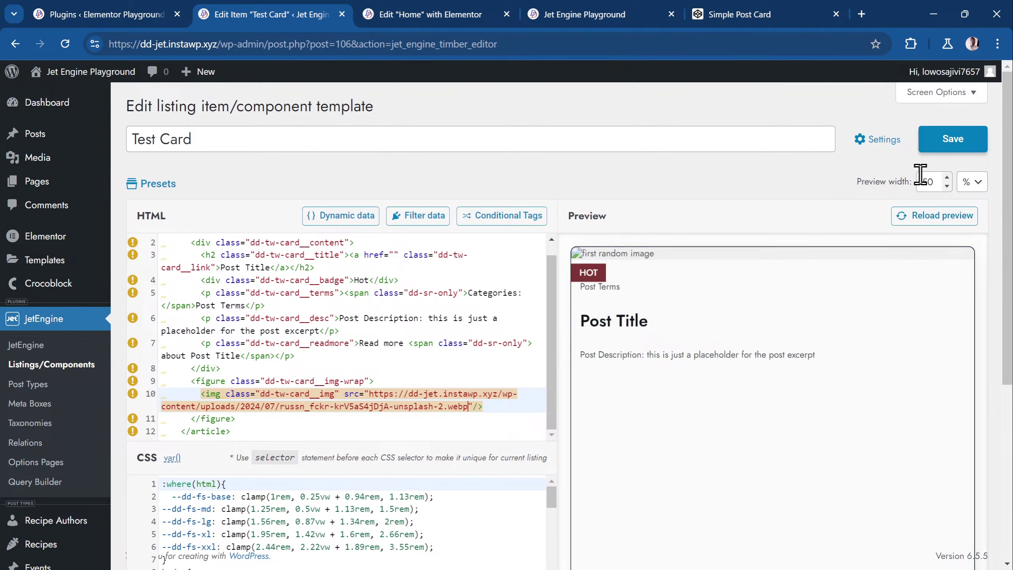
click(933, 137)
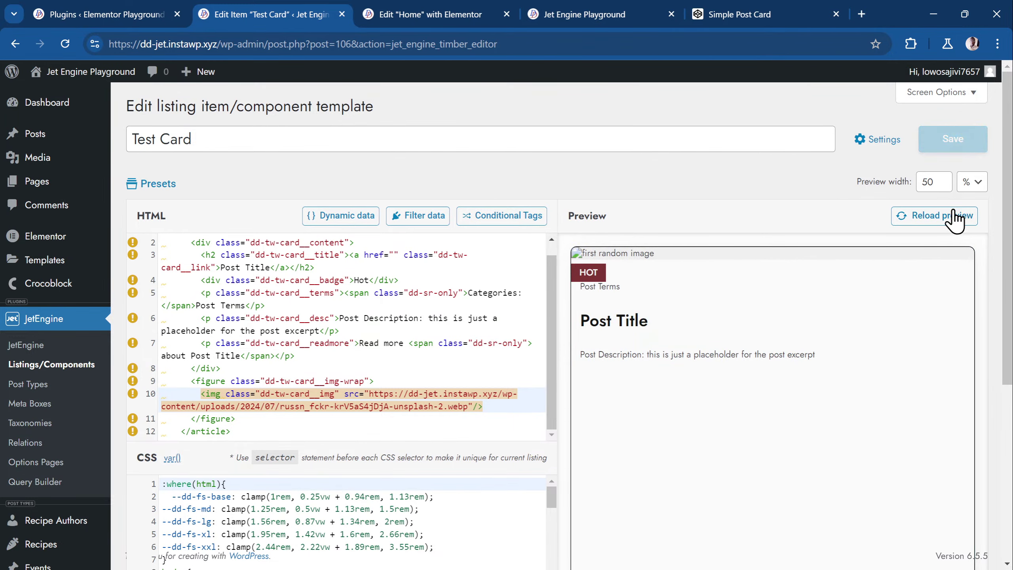
click(926, 220)
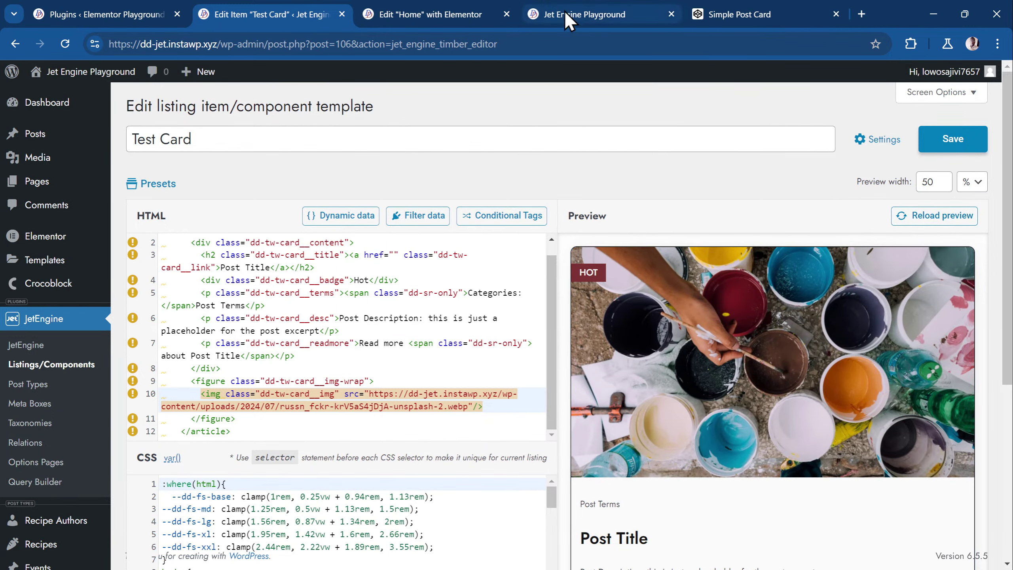
Step: Refresh the Home page preview and examine the card's new image, text and badge
click(551, 20)
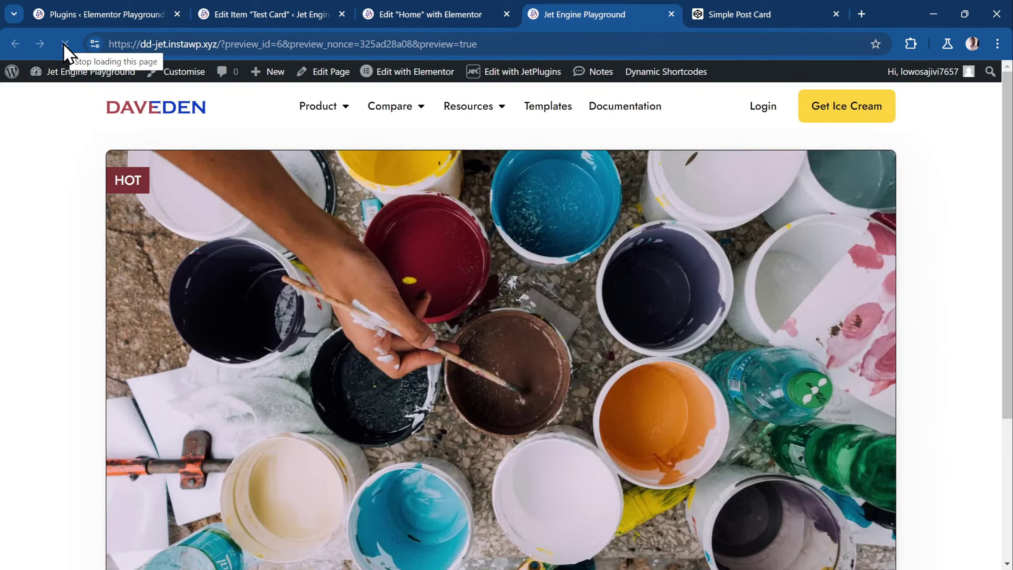
scroll(323, 236, down, 4)
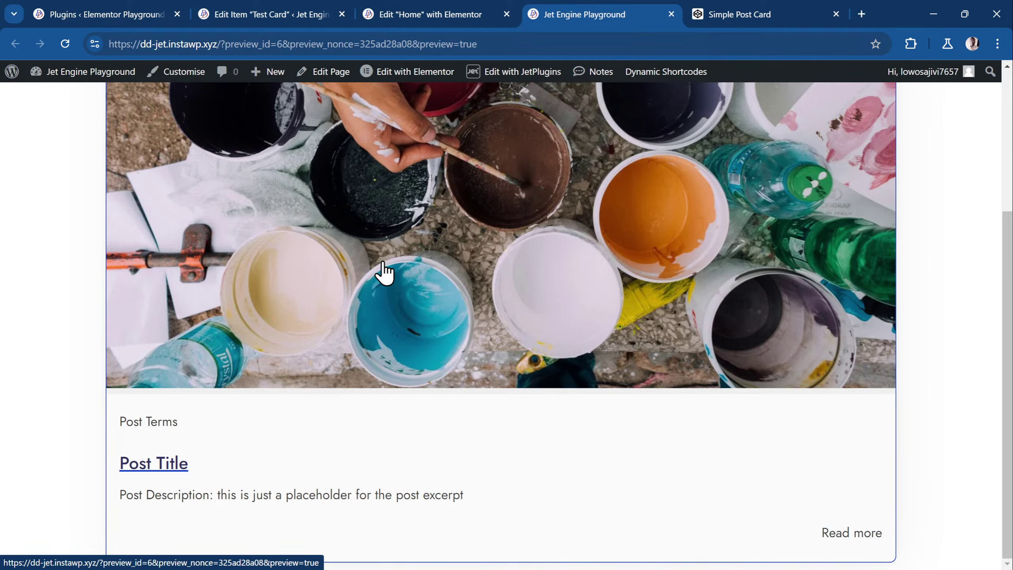
scroll(430, 118, up, 5)
mouse_move(436, 112)
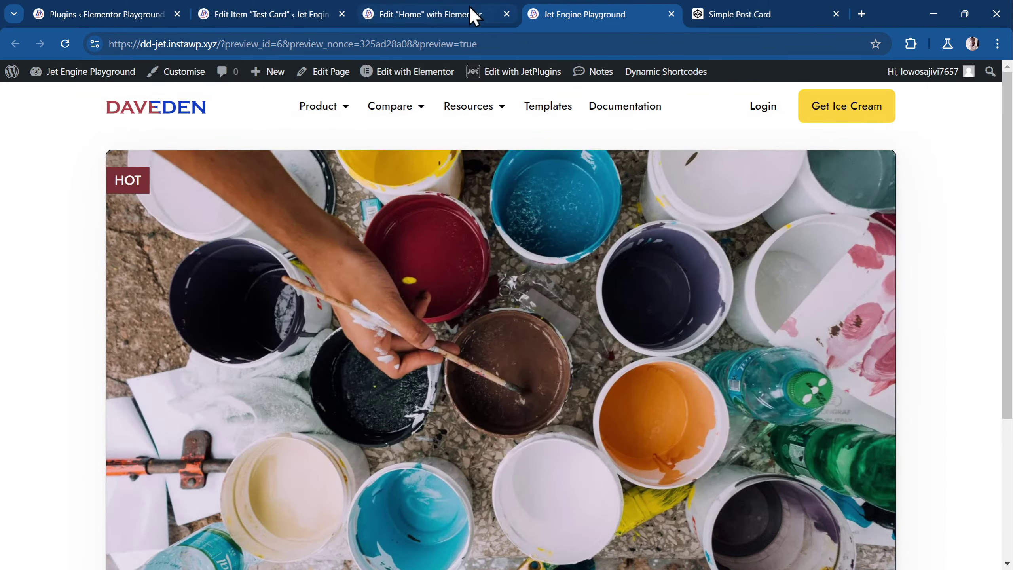
Step: Duplicate the Test Card twice inside its container on the Home page in Elementor
click(441, 15)
click(603, 158)
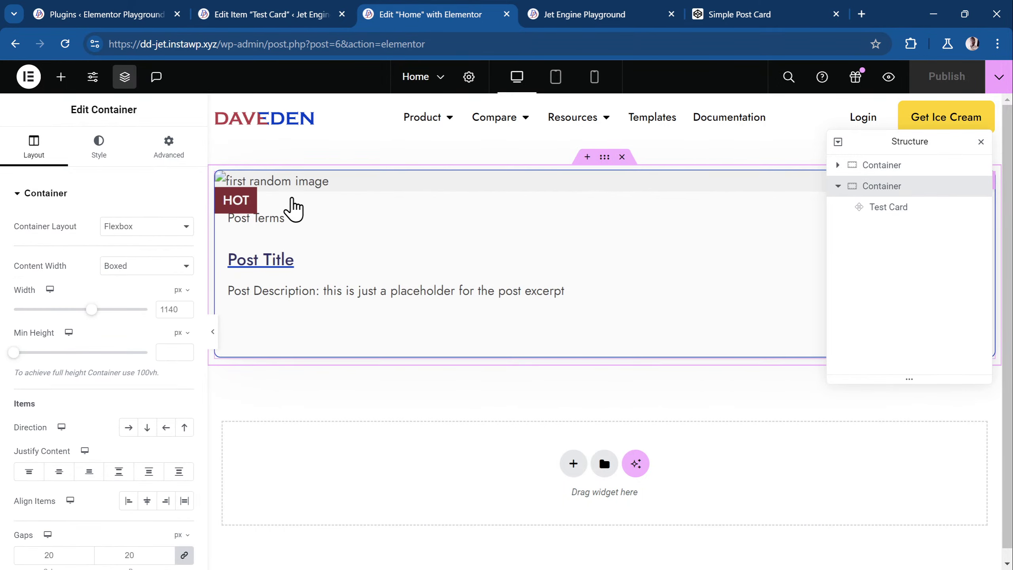
click(899, 208)
right_click(900, 216)
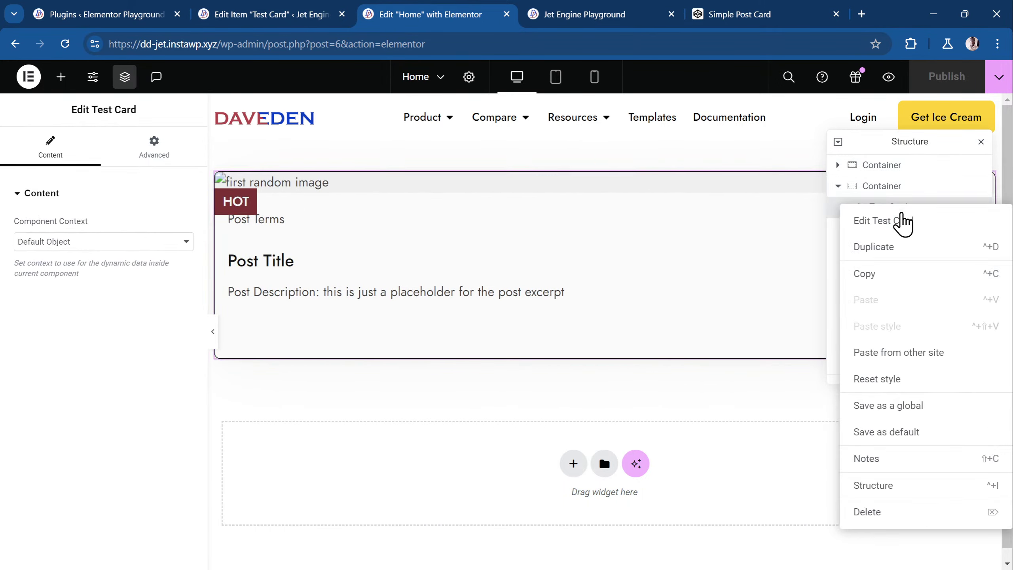
click(901, 248)
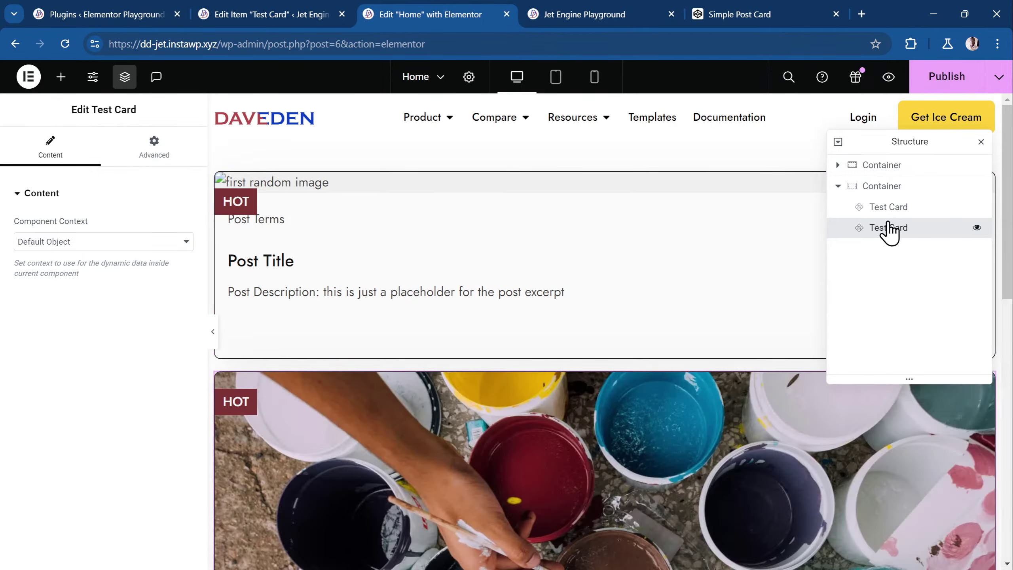
right_click(888, 229)
click(894, 276)
Step: Change the layout of the container holding the three Test Cards to Grid and set its rows to 1
click(901, 193)
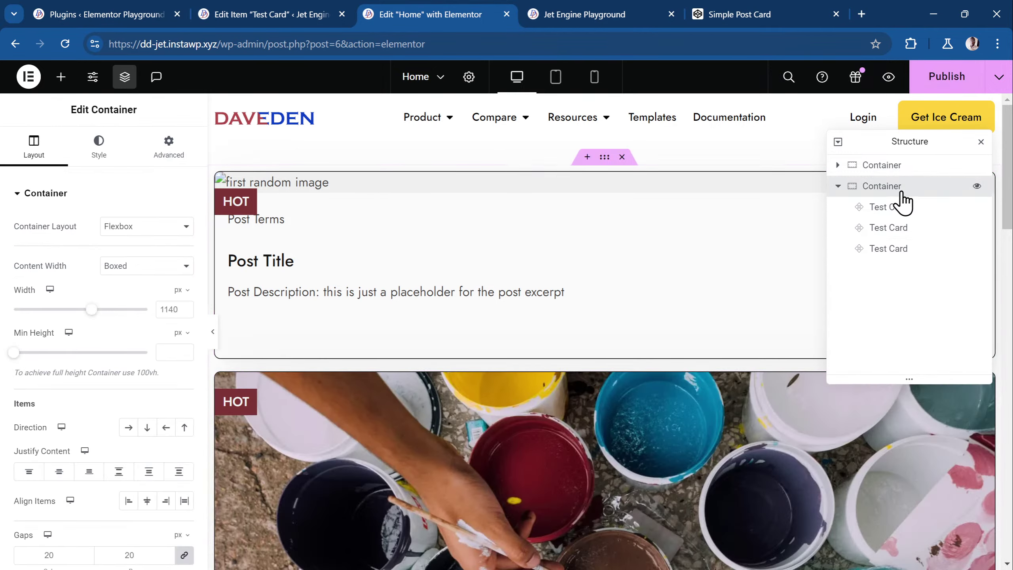
click(139, 227)
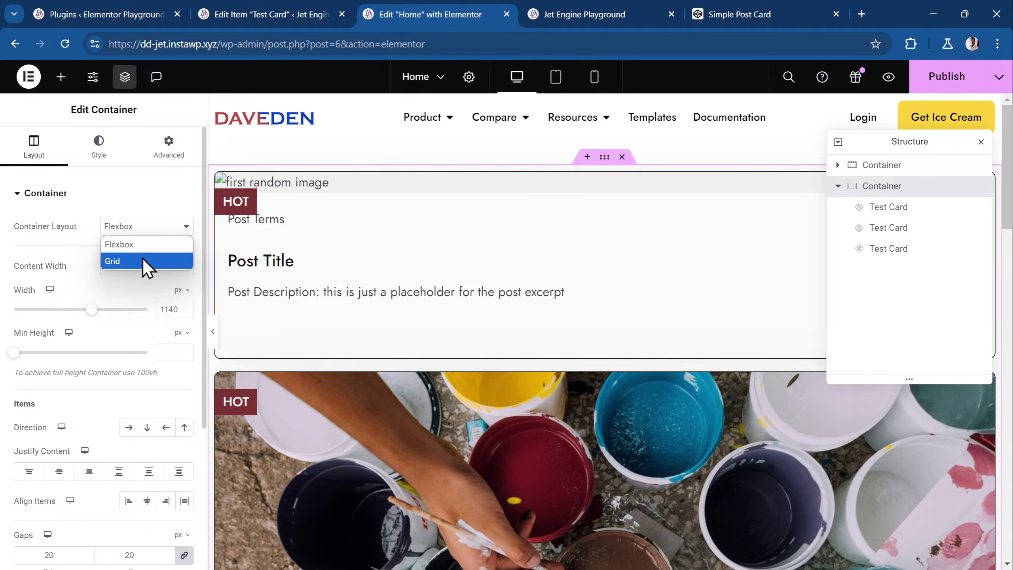
click(143, 258)
scroll(157, 303, down, 2)
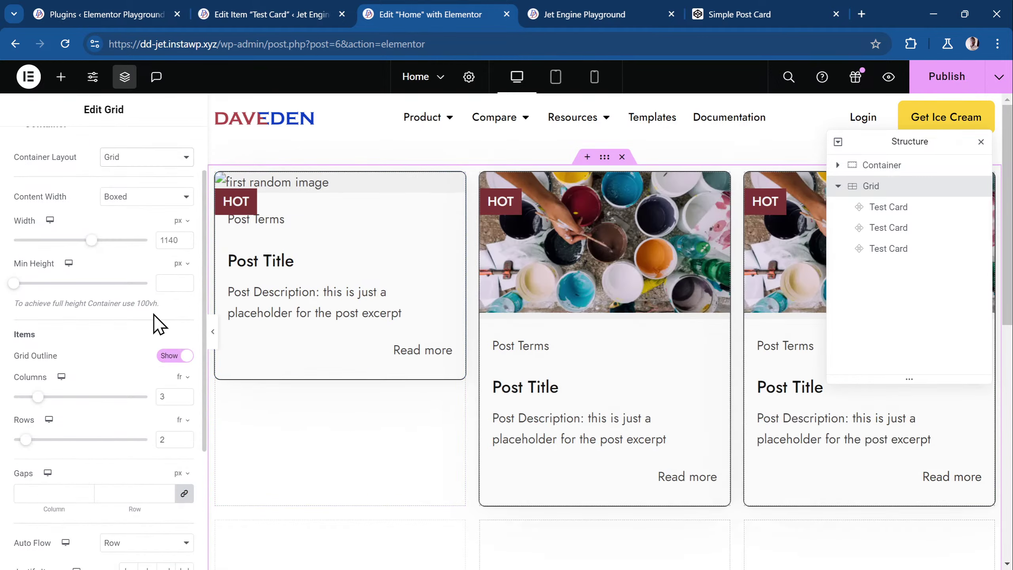
click(184, 443)
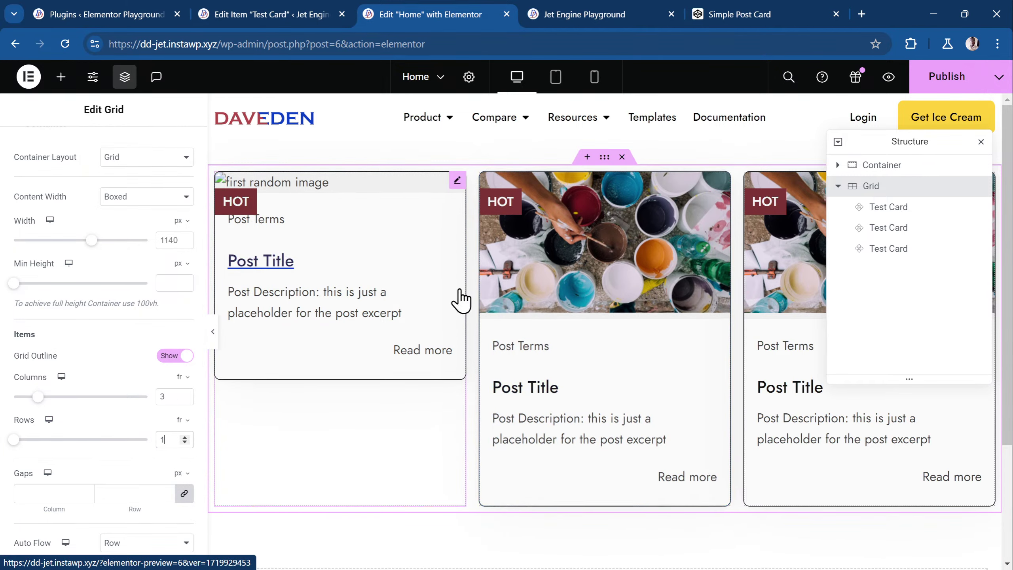
Step: Give the Test Card grid custom-unit, unlinked gaps and set its column gap to var(--dd-grid-gap)
scroll(122, 288, down, 5)
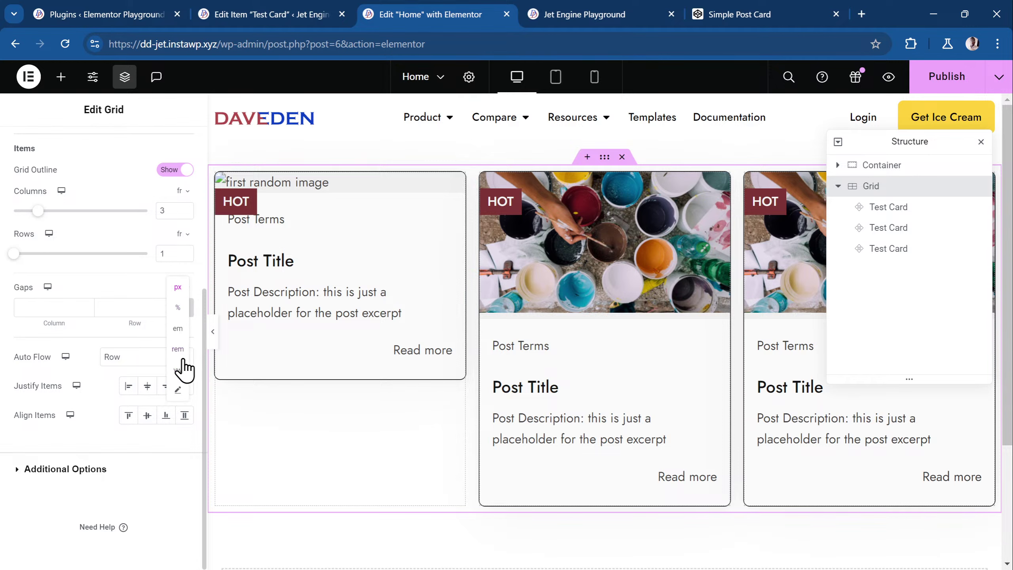
click(178, 388)
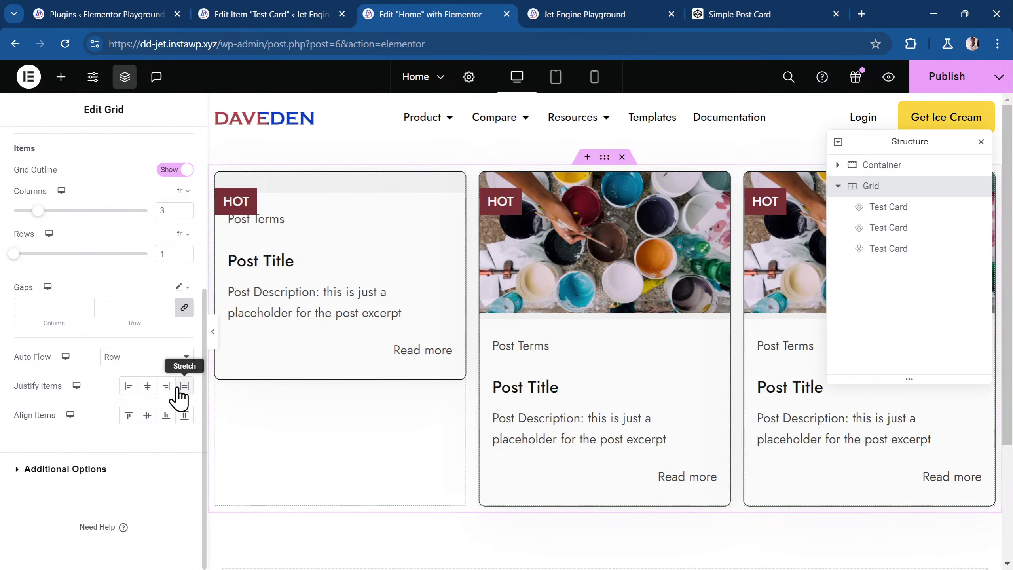
click(185, 308)
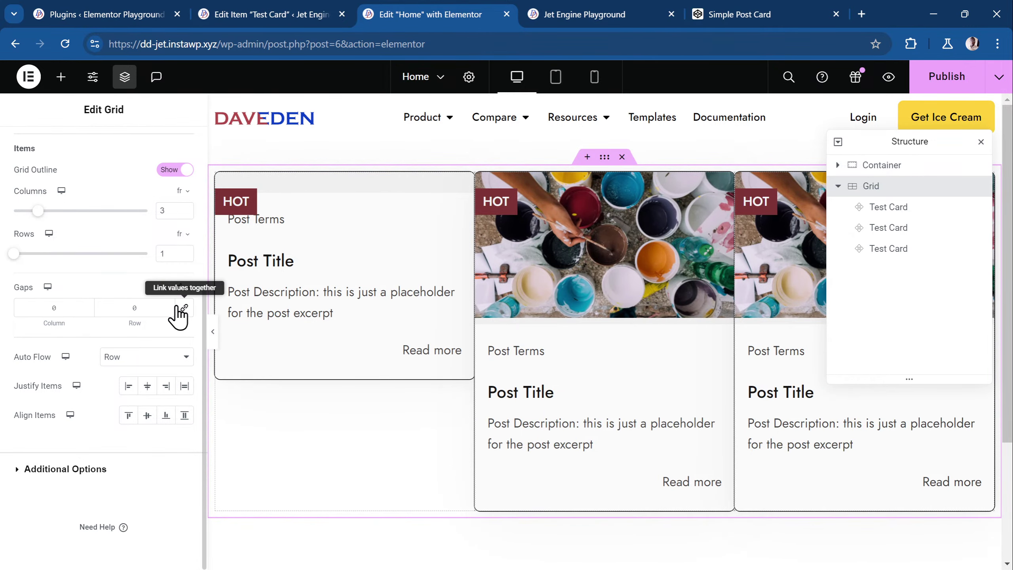
click(145, 305)
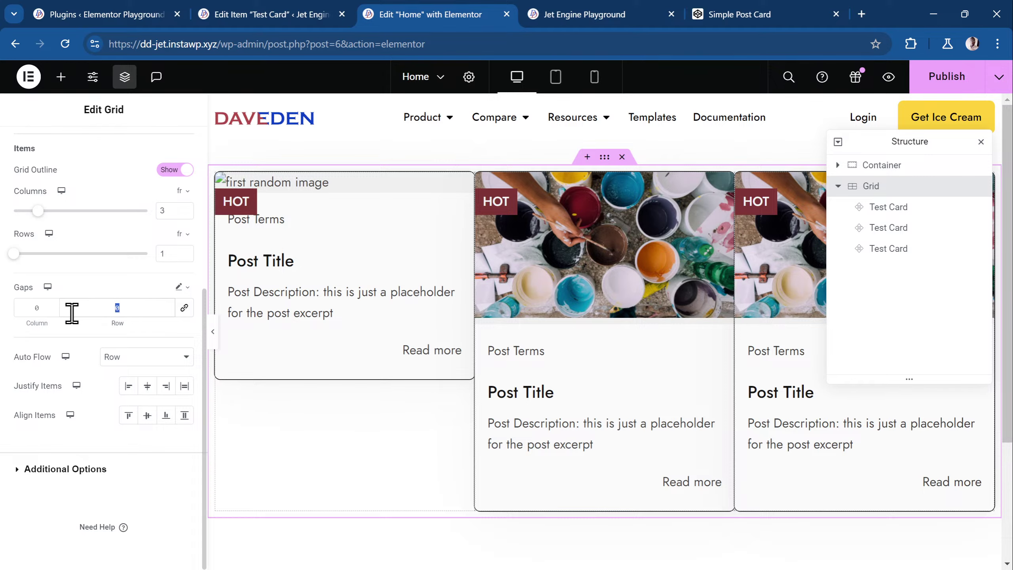
click(46, 315)
text(var)
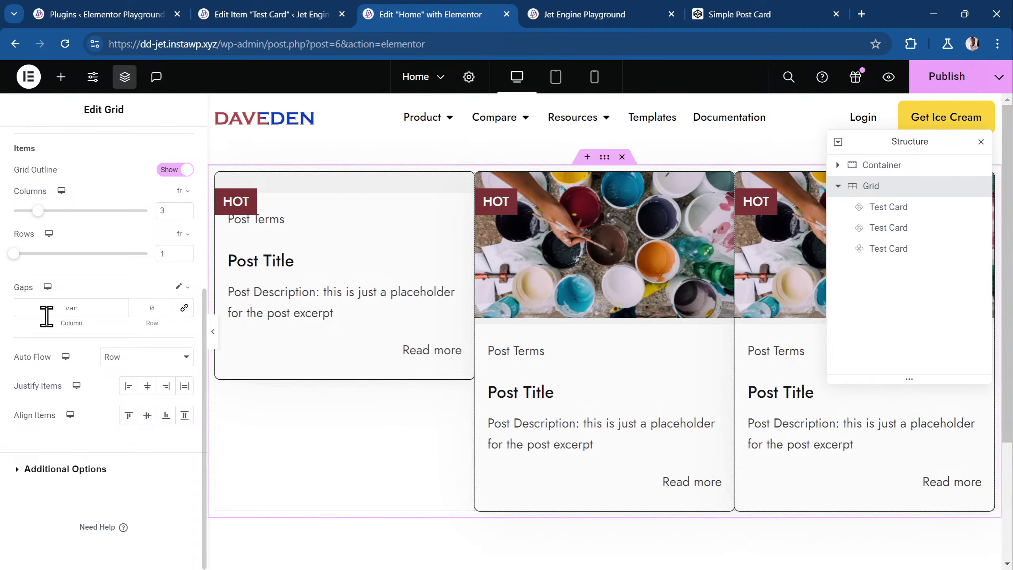
text((--dd-g)
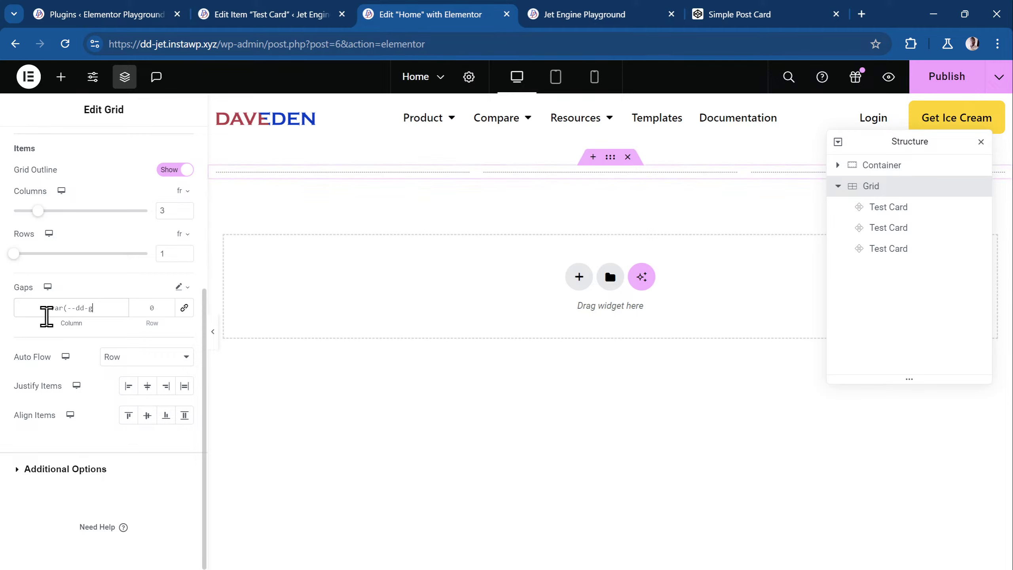
text(rid-gap))
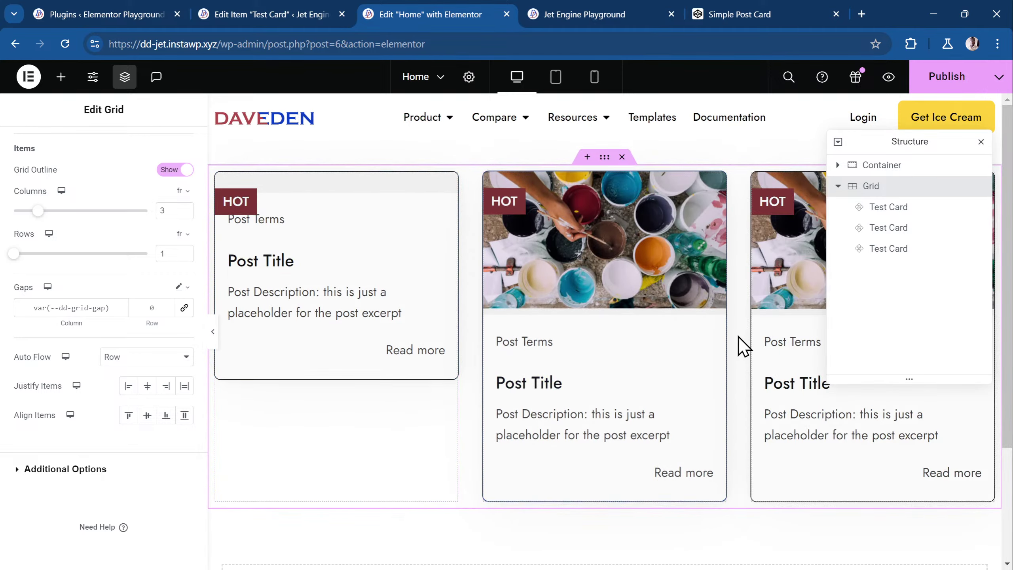
Step: Publish the Home page and examine the three-card grid in its preview
click(935, 82)
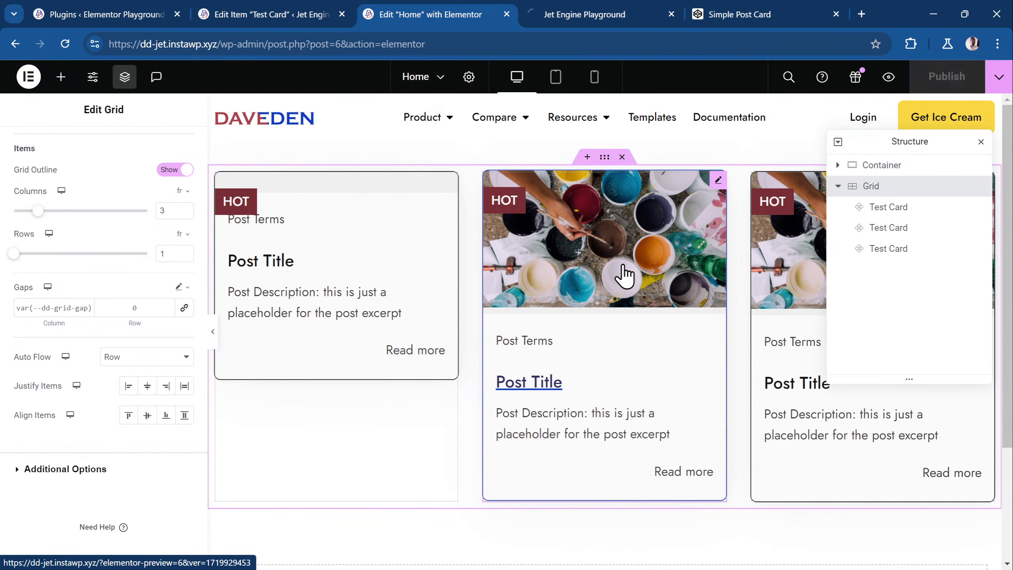
click(589, 13)
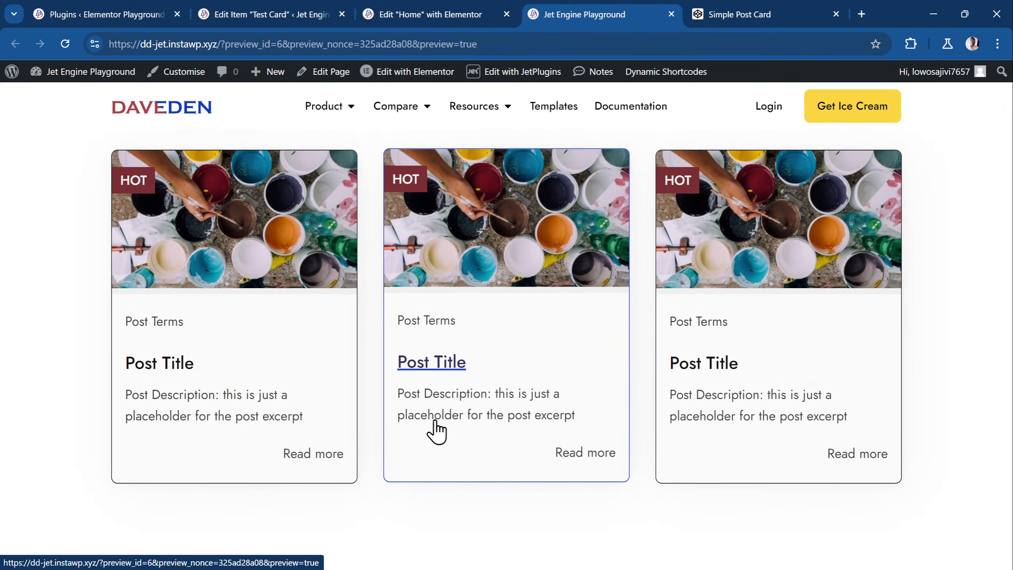
Step: Return to the Home page in Elementor, select the first Test Card and reload the editor
click(426, 14)
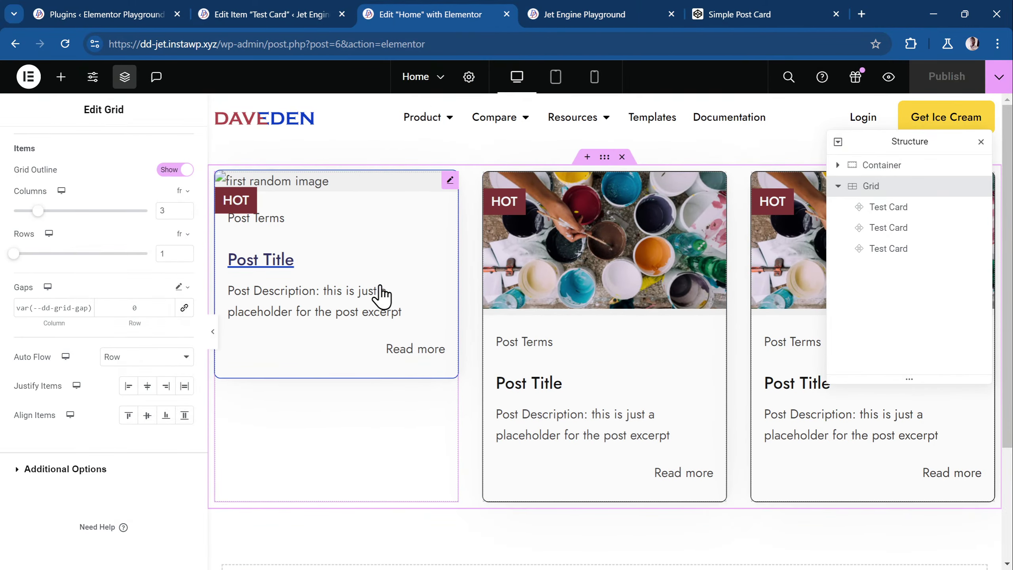
click(364, 293)
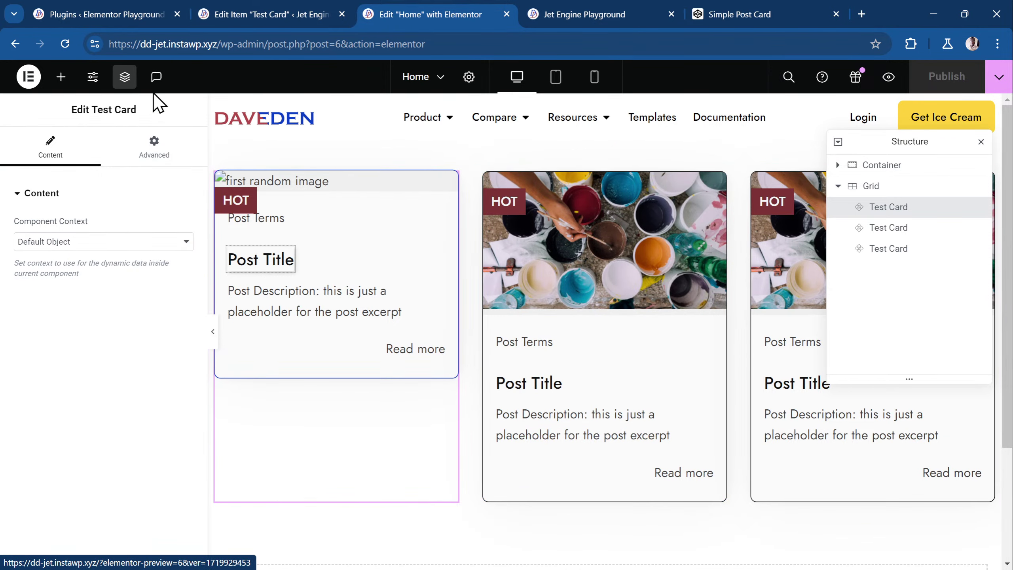
click(66, 45)
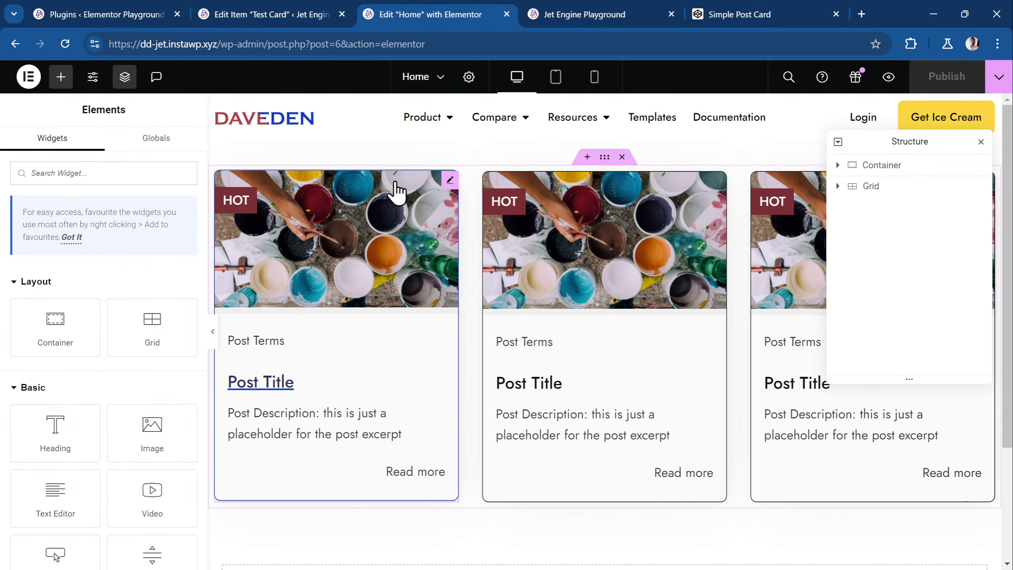
Step: Copy the Post Title text of the h2 link in the Test Card template's HTML
click(285, 15)
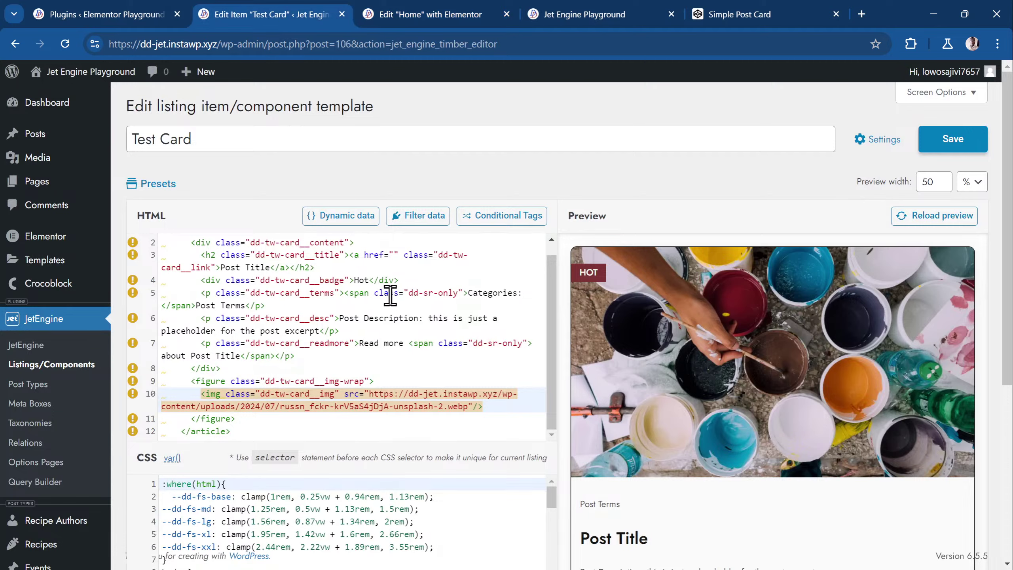
click(220, 267)
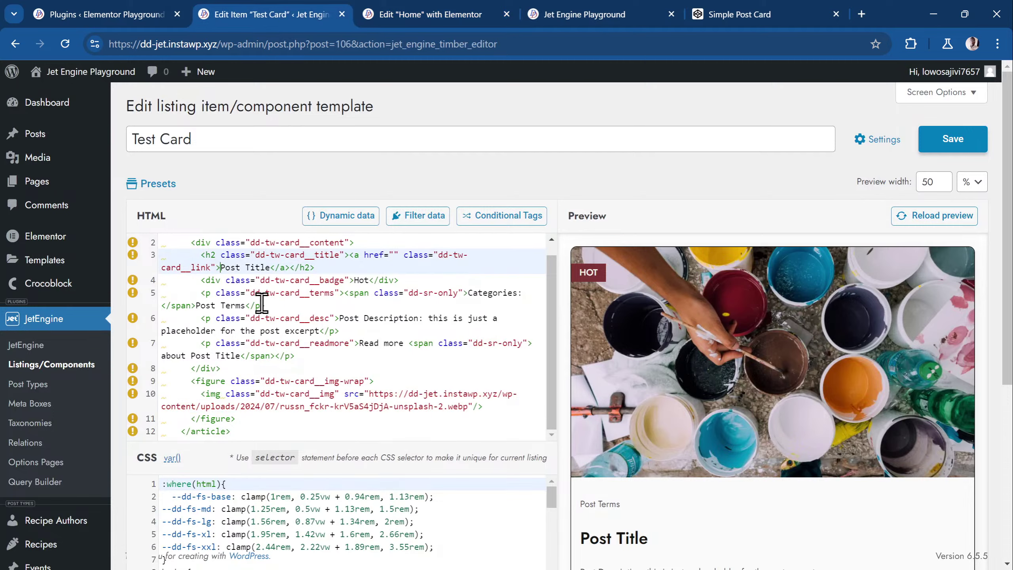
key(shift+Right)
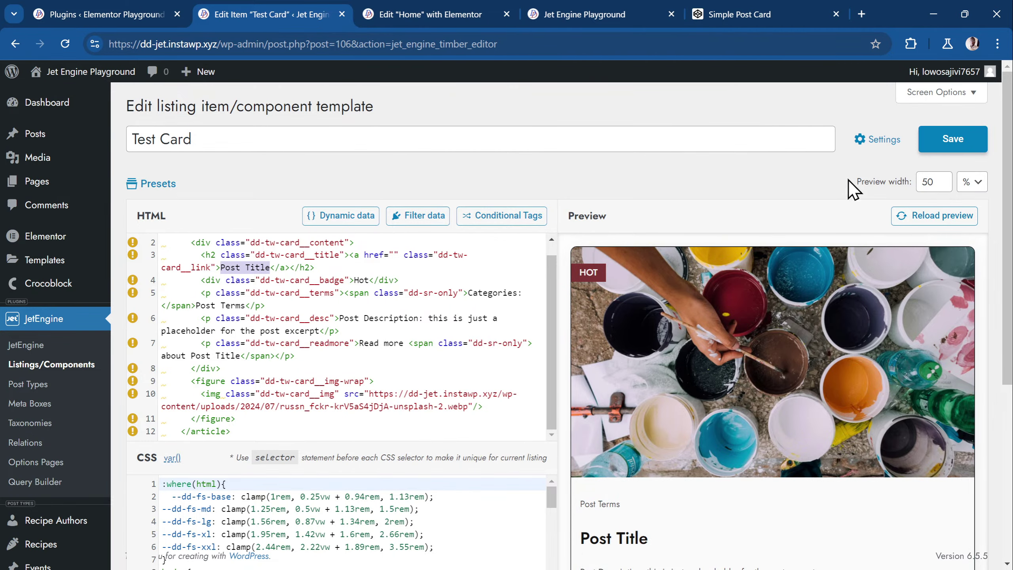
Step: Add a content control labelled Heading to the Test Card settings, with Post Title as its default value
click(875, 149)
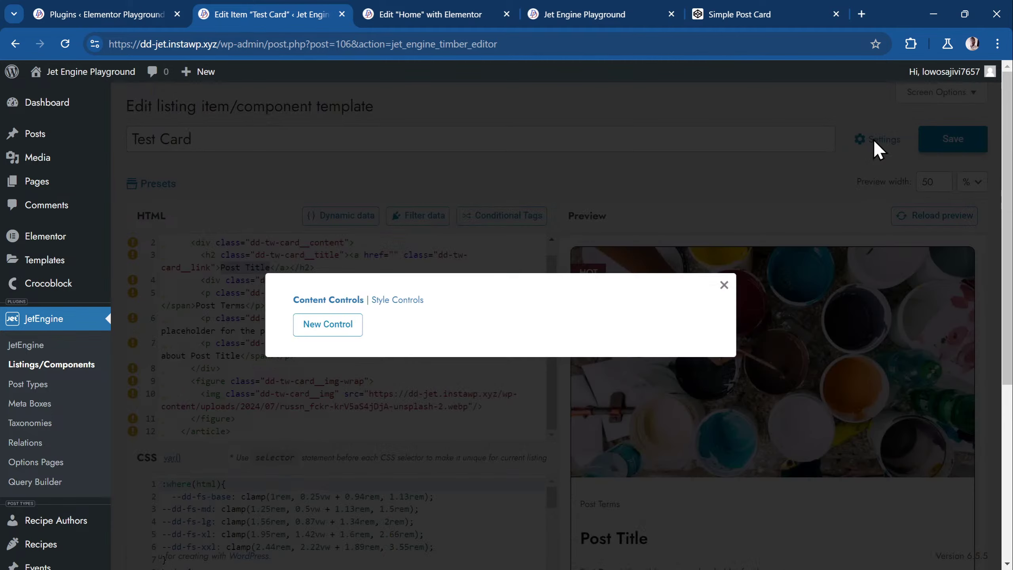
click(321, 329)
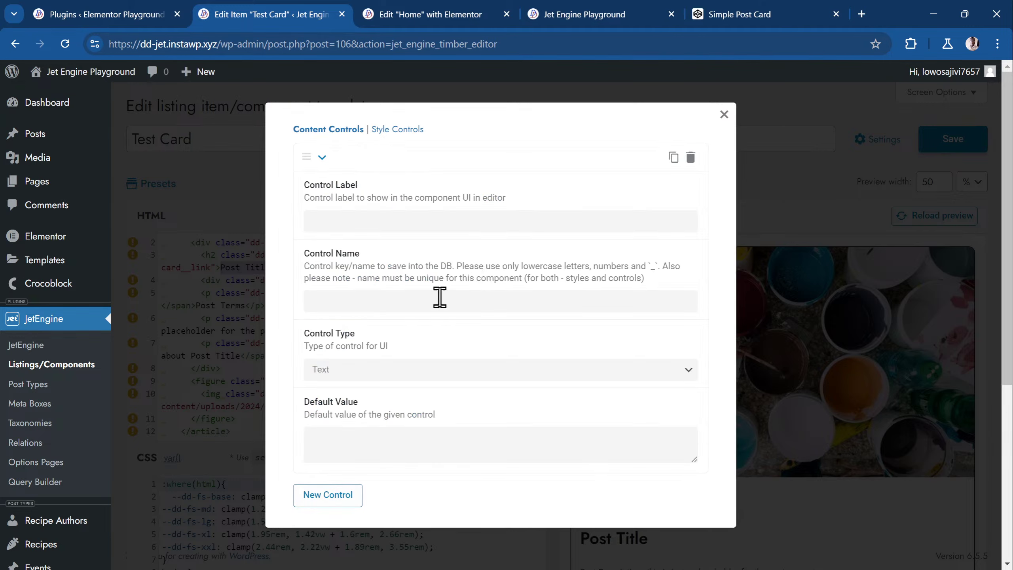
click(444, 222)
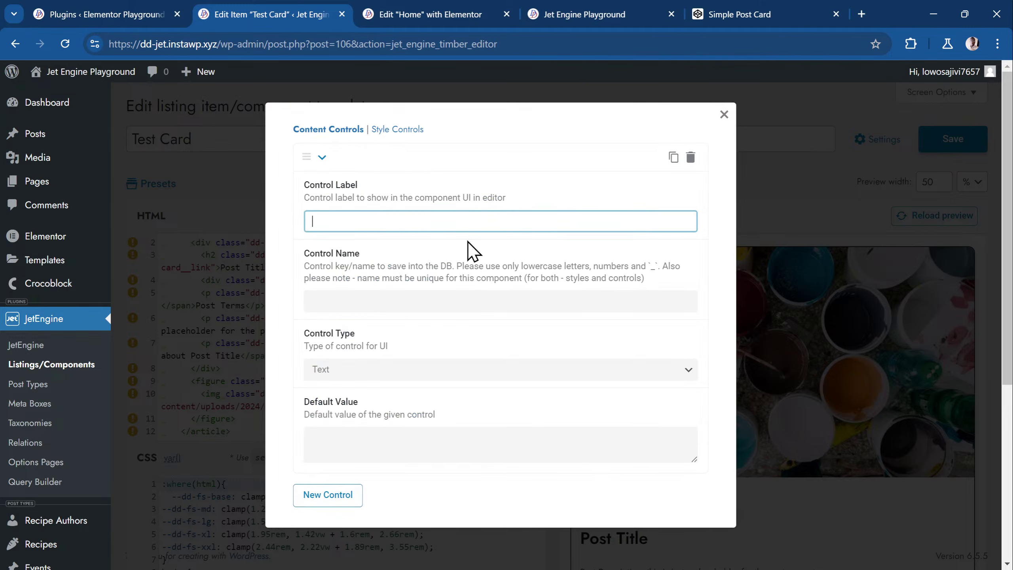
text(Heading)
key(Tab)
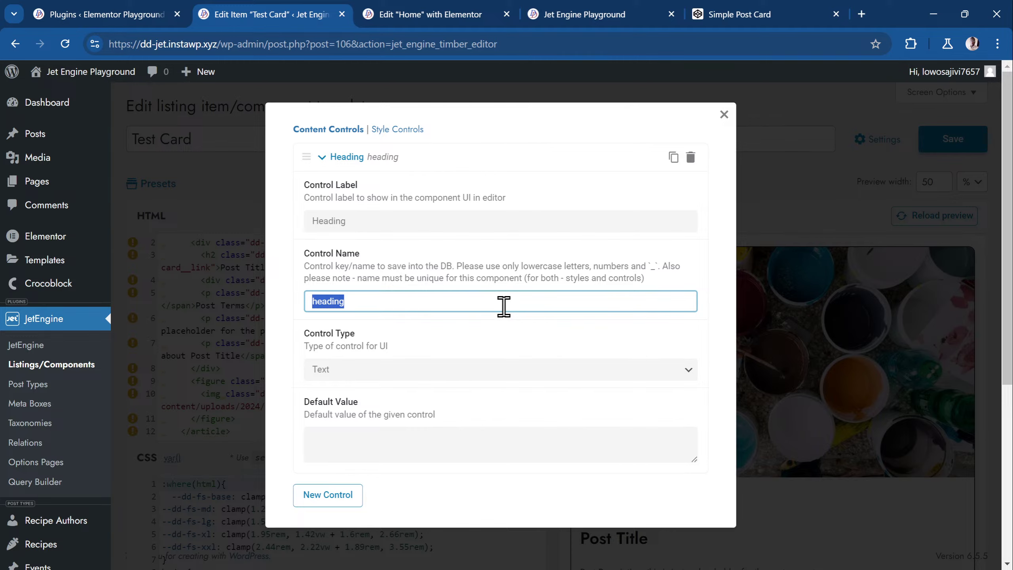
scroll(511, 321, down, 3)
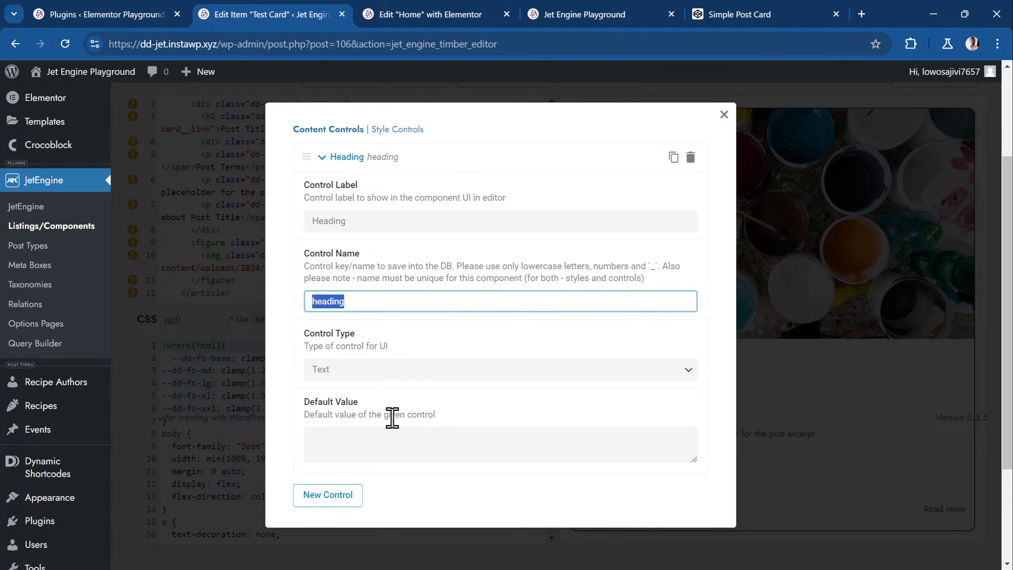
scroll(390, 423, up, 3)
click(344, 448)
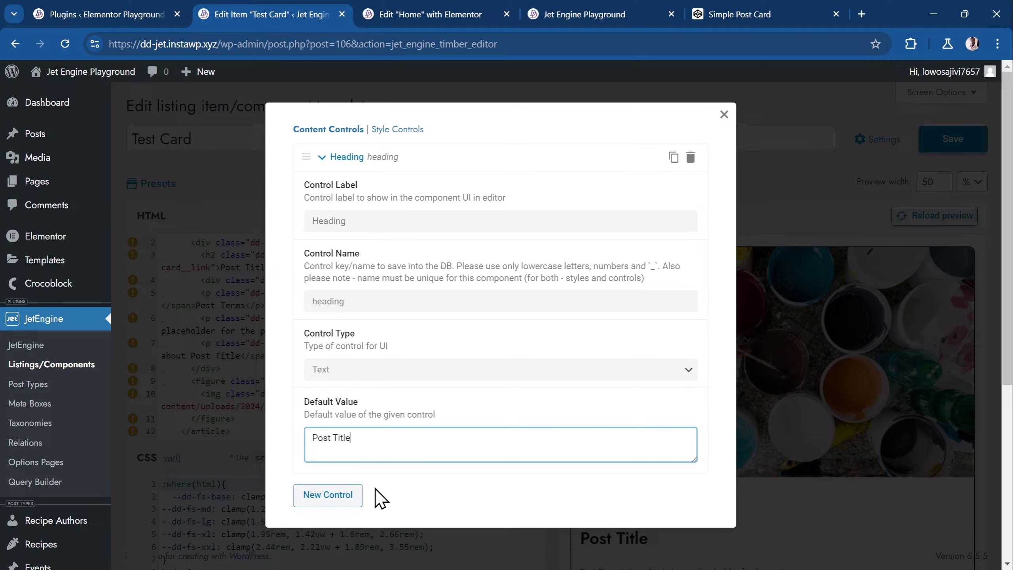
click(724, 115)
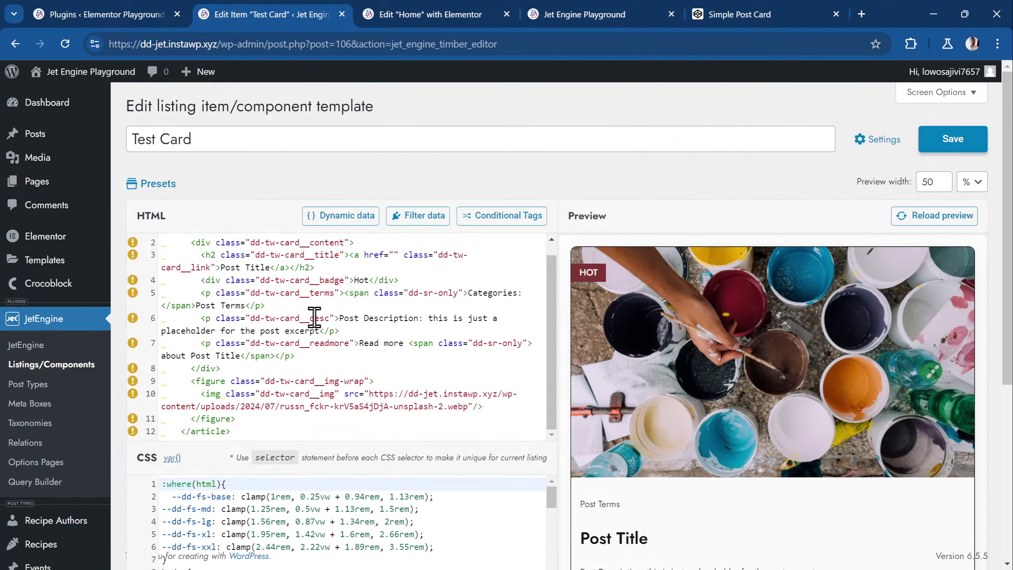
Step: Delete the static Post Title text inside the h2 link of the card's HTML
scroll(303, 305, up, 1)
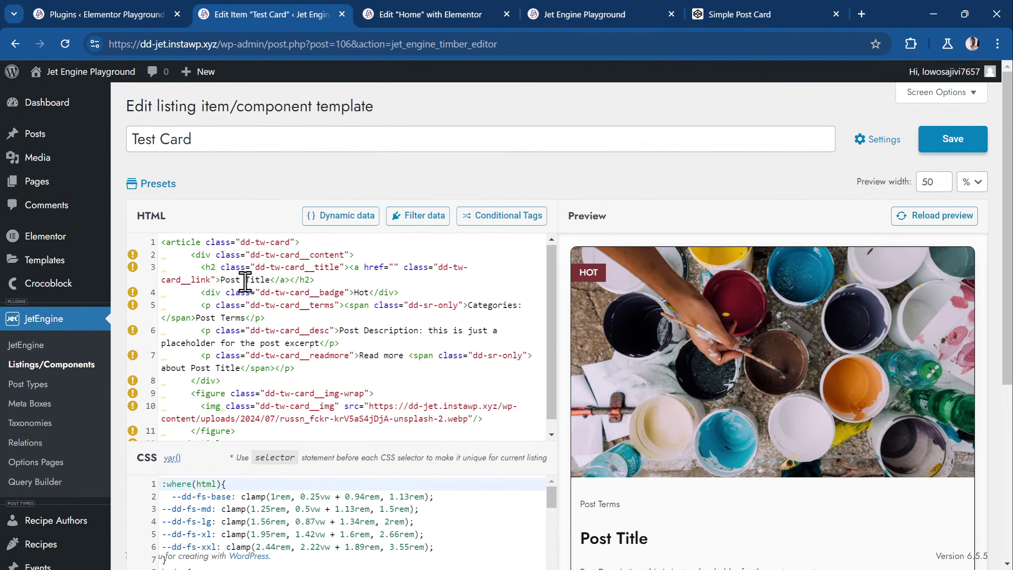
click(220, 279)
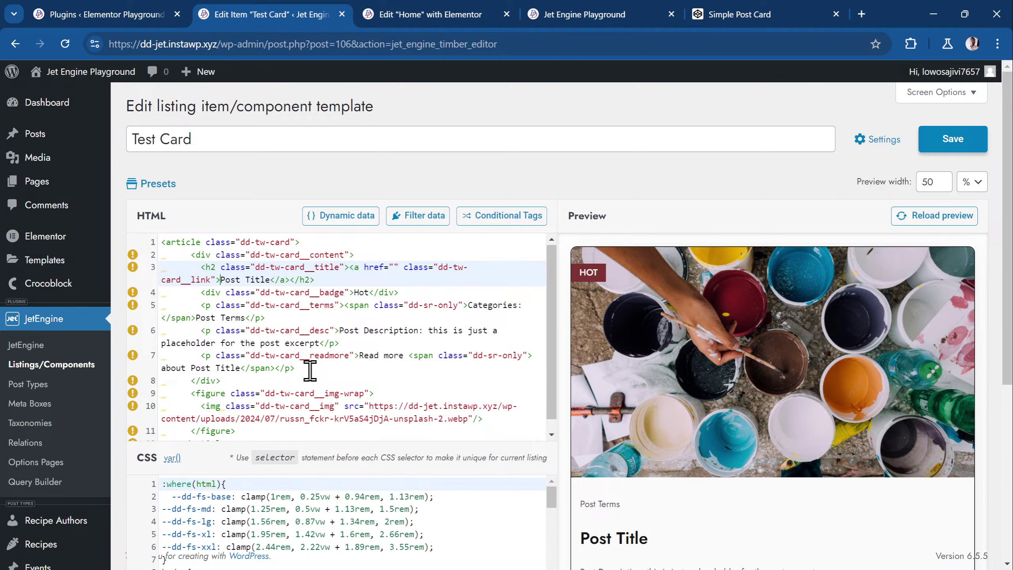
key(Delete)
key(Delete)
key(Delete)
key(Delete)
key(Delete)
key(Delete)
key(Delete)
key(Delete)
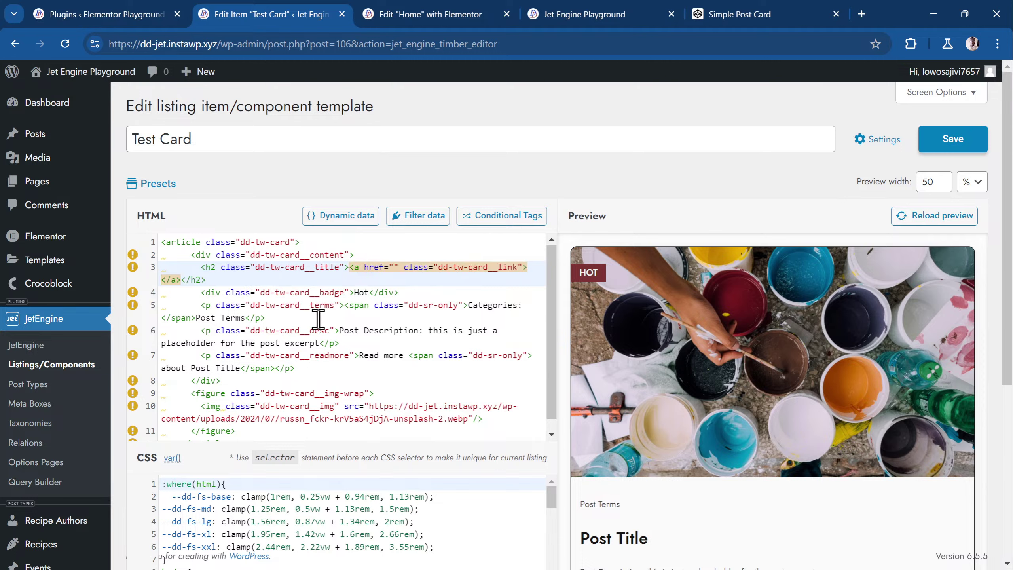
Step: Insert a Component Control Value for the control name Heading inside the empty h2 link, then save the template
click(362, 229)
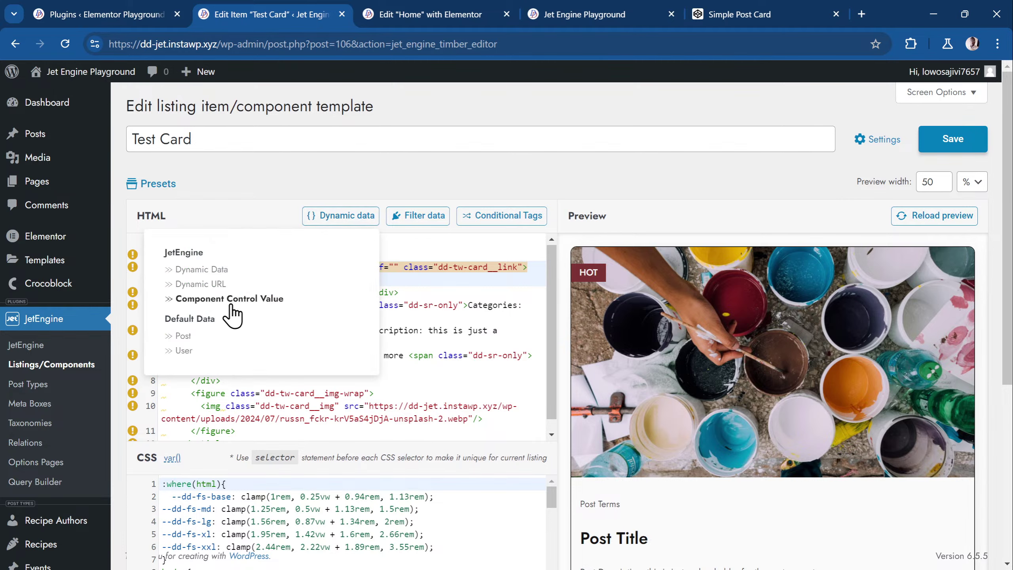
click(263, 299)
click(255, 291)
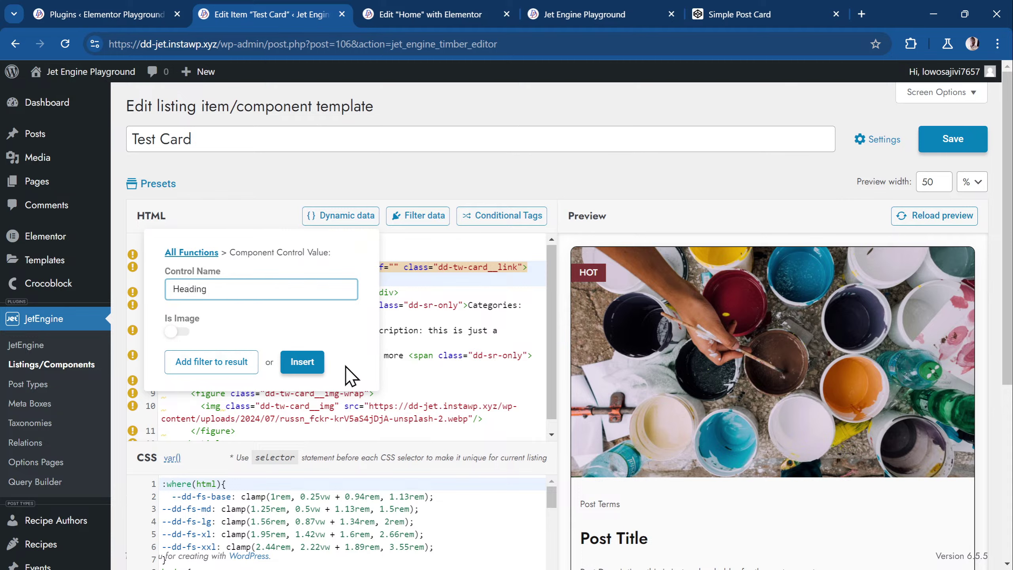
click(310, 365)
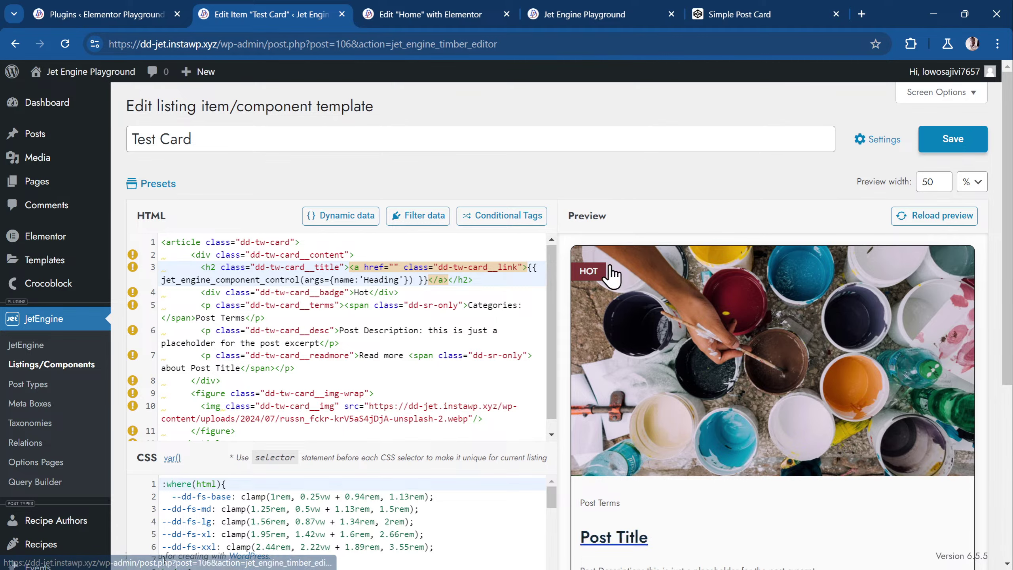
click(931, 144)
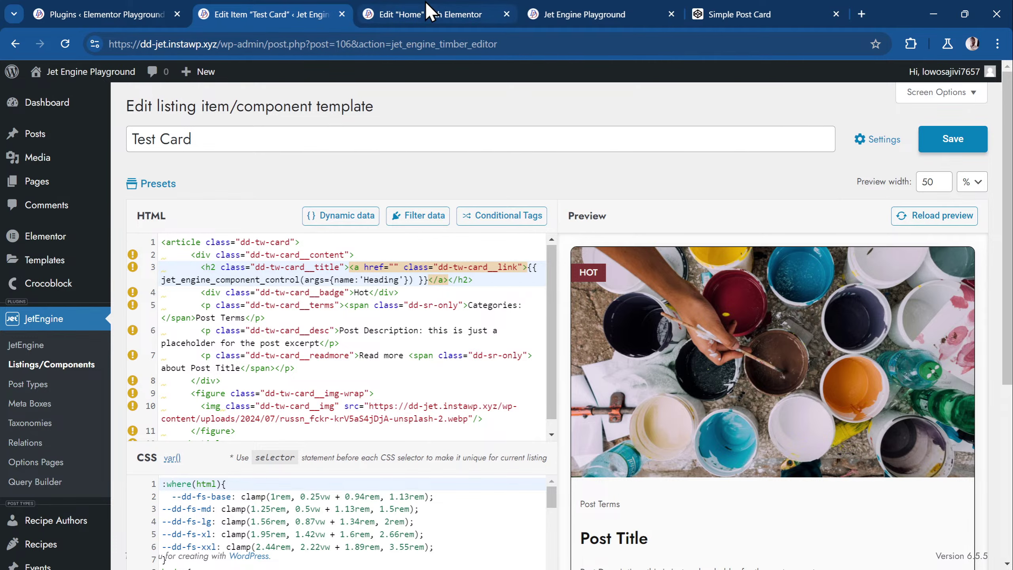
Step: Select the first Test Card on the Home page in Elementor and examine its Heading field
click(443, 11)
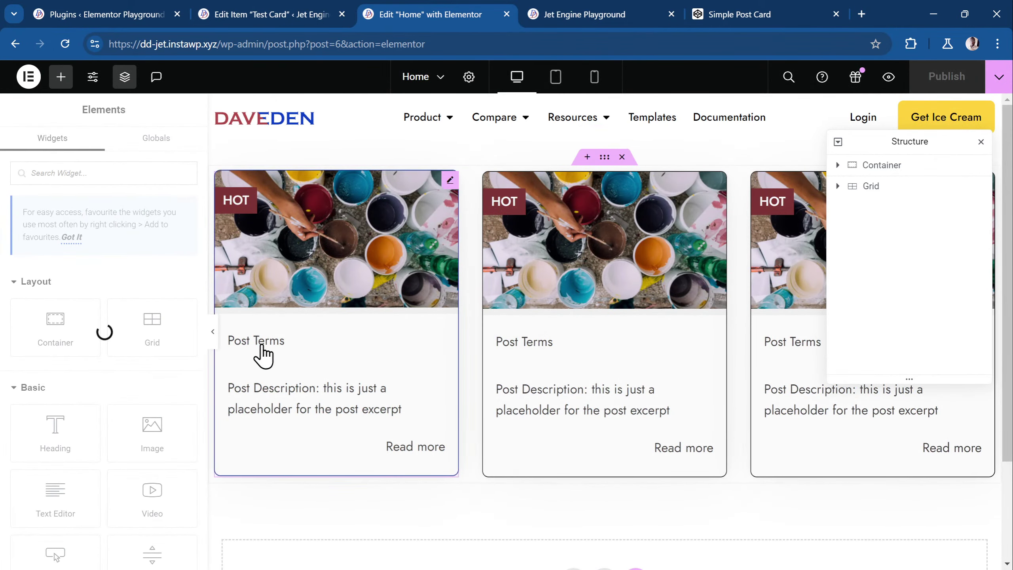
click(278, 363)
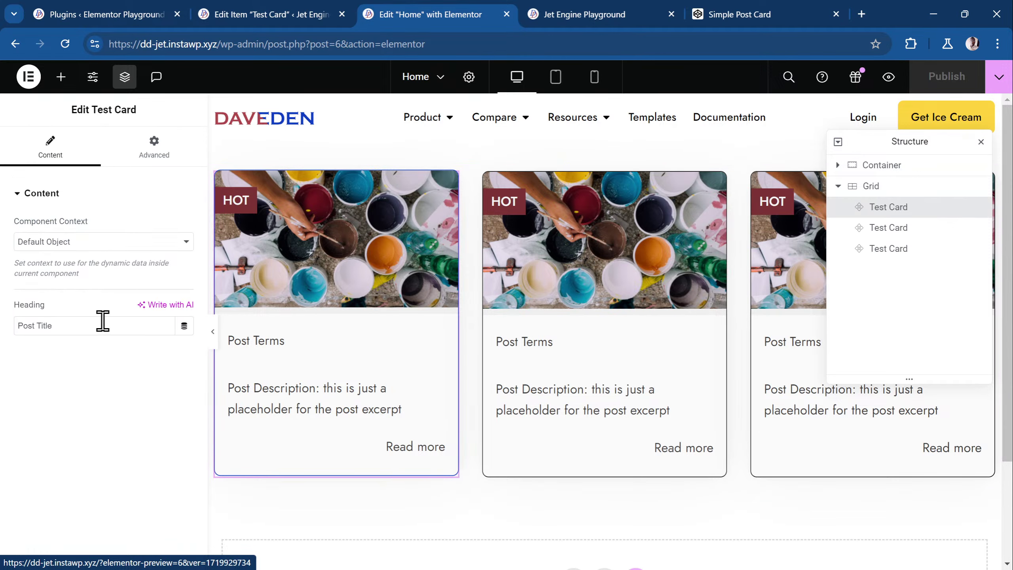
click(94, 329)
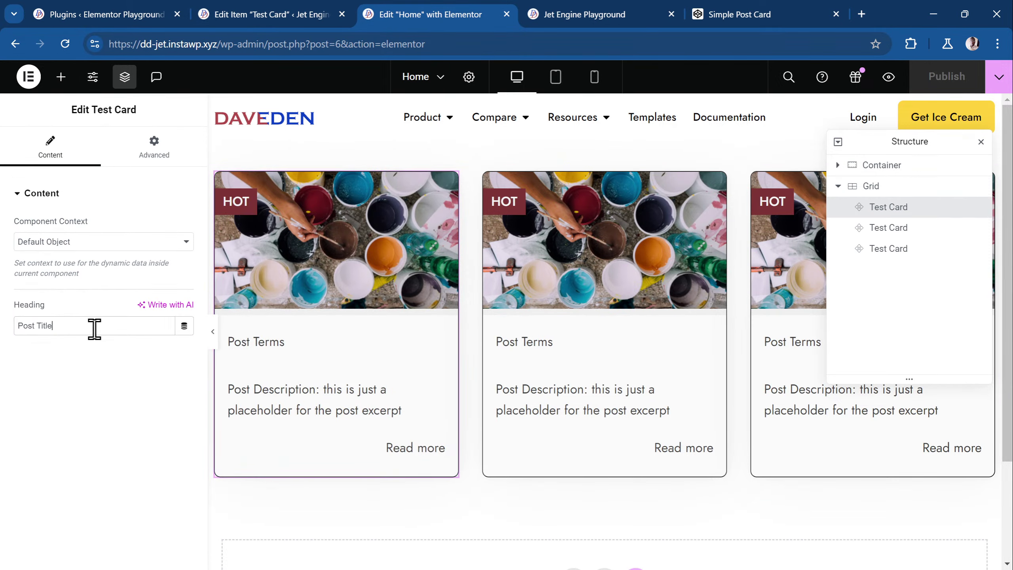
triple_click(94, 329)
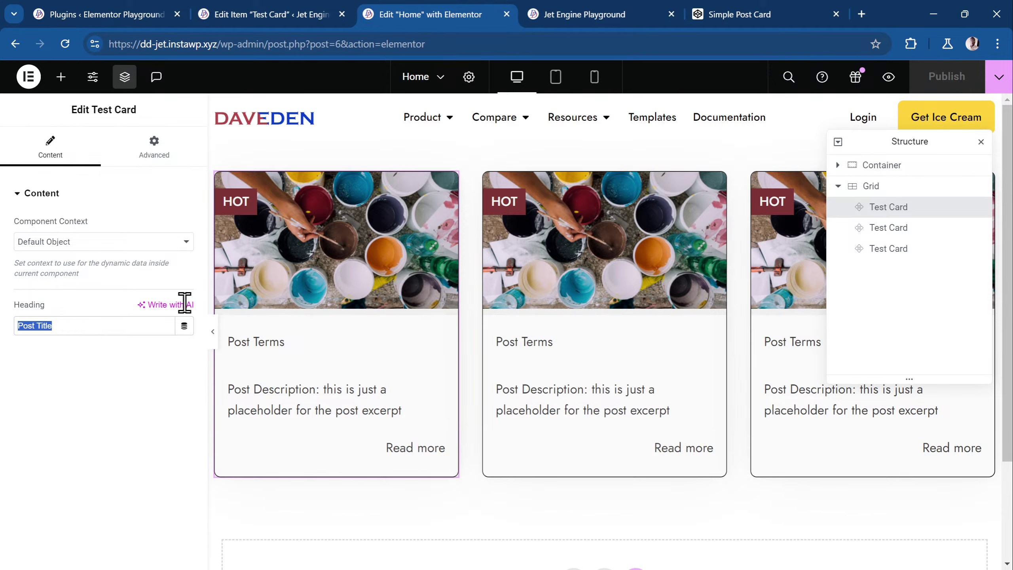
Step: Check the heading control's name in the Test Card settings, correct the name in the h2 link's dynamic tag to lowercase heading, and save
click(271, 16)
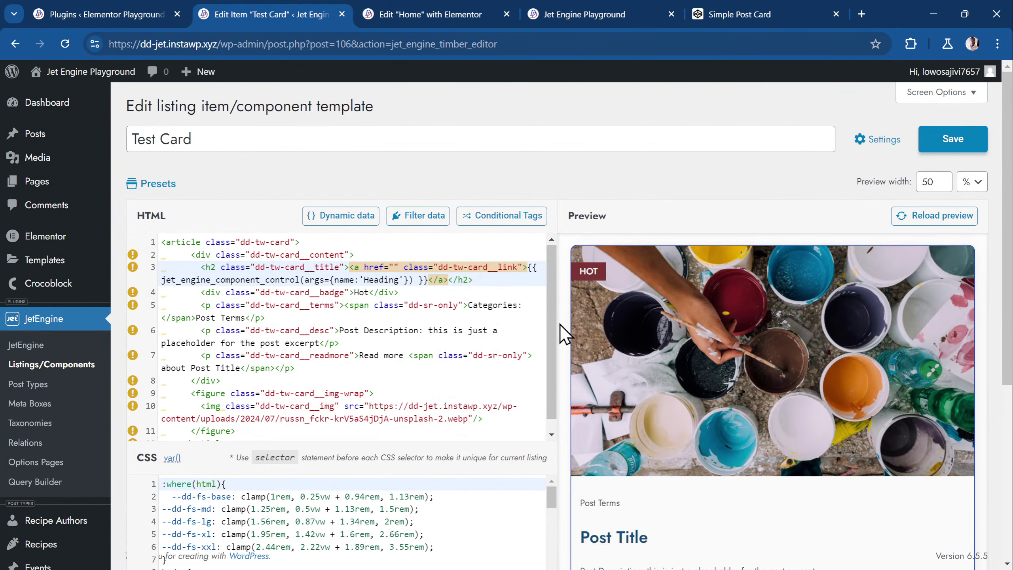
click(884, 143)
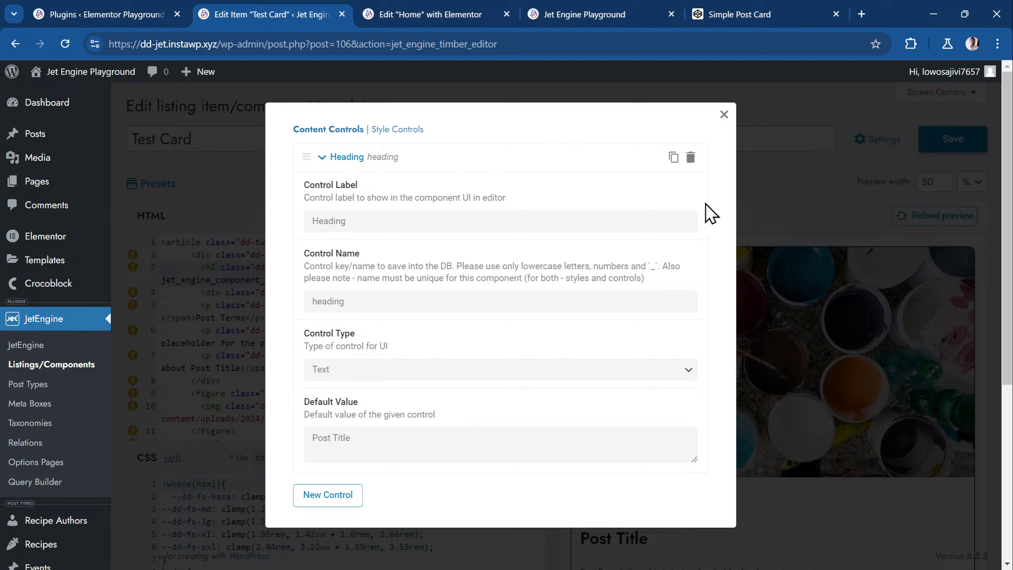
double_click(356, 297)
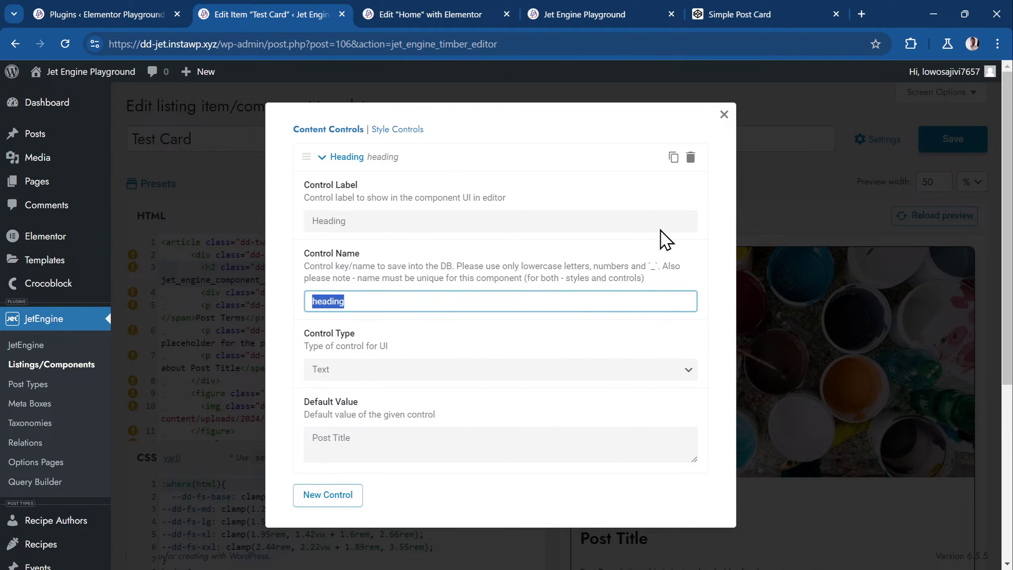
click(724, 114)
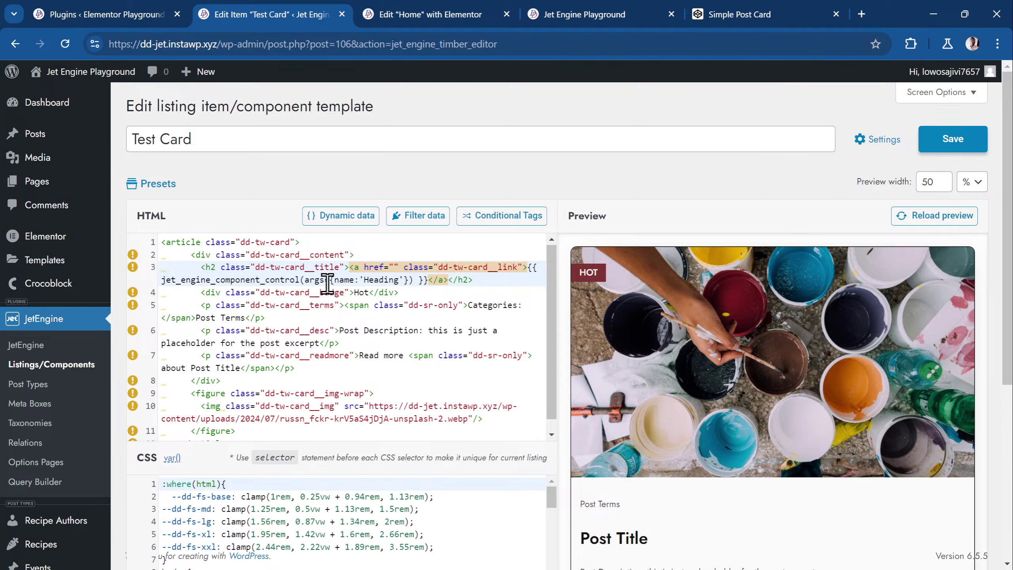
click(374, 281)
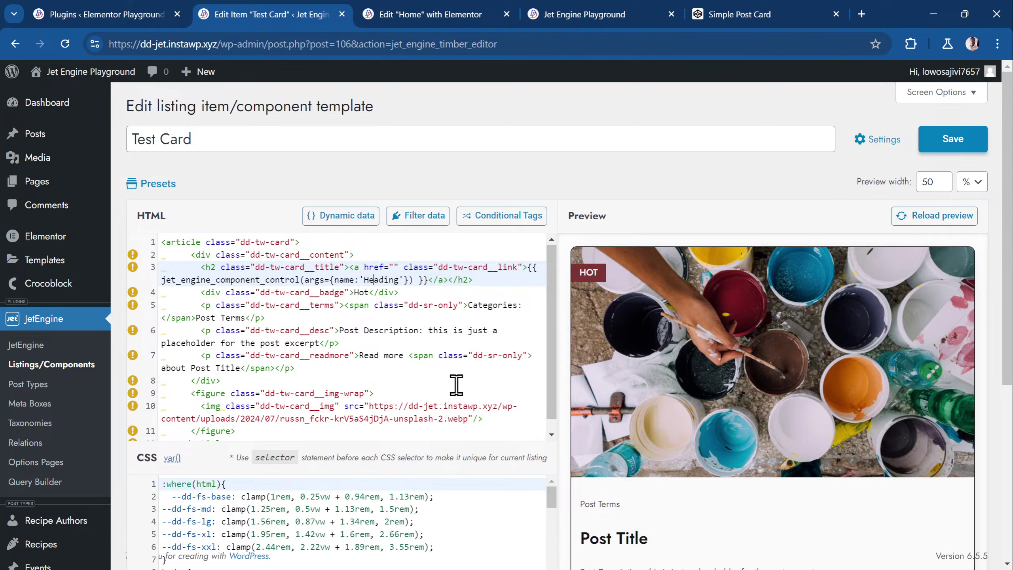
key(BackSpace)
text(h)
click(973, 139)
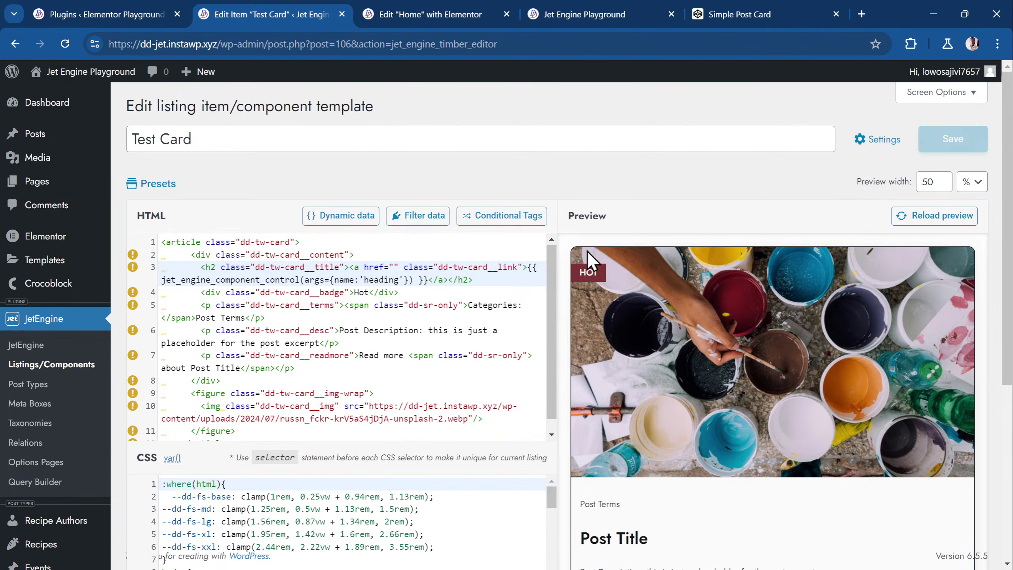
Step: Set the Heading of the first Test Card on the Home page in Elementor to Title 1
click(417, 14)
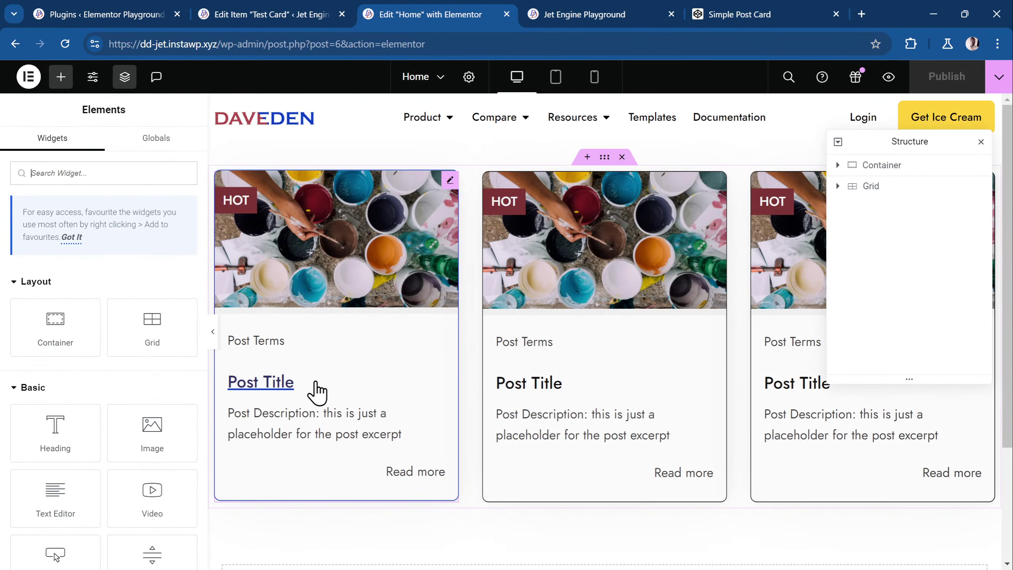
click(282, 388)
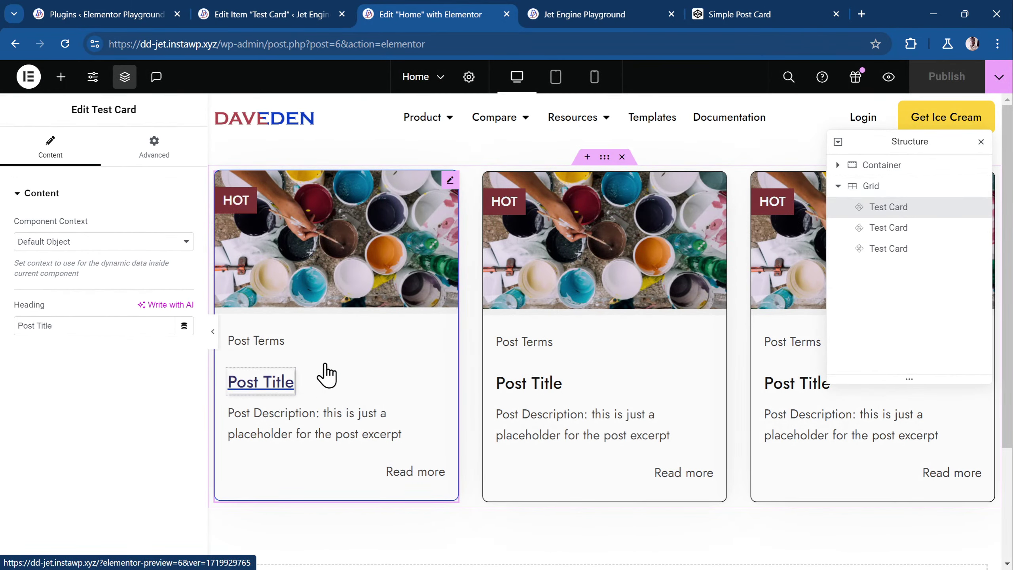
triple_click(89, 328)
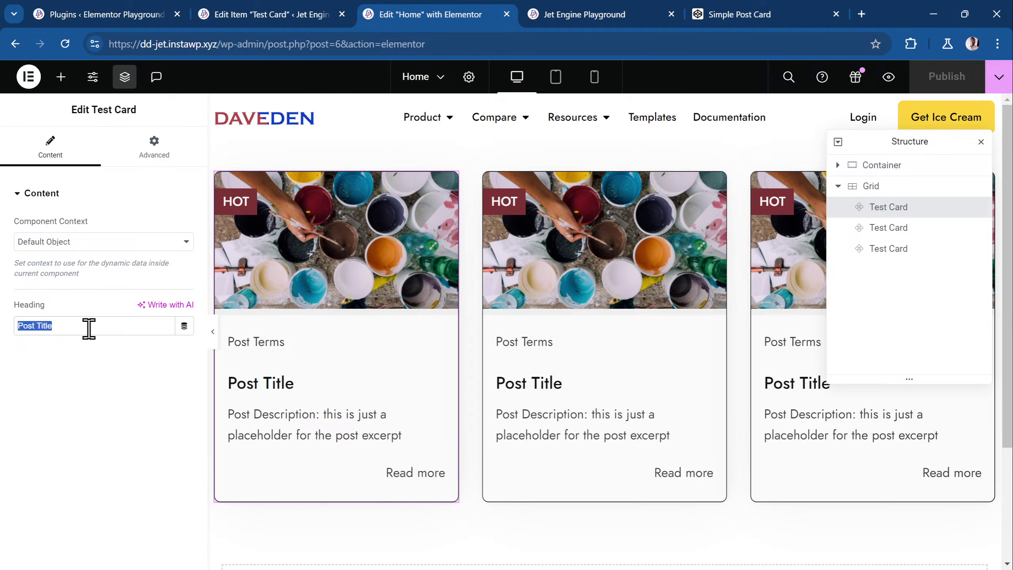
text(Titl)
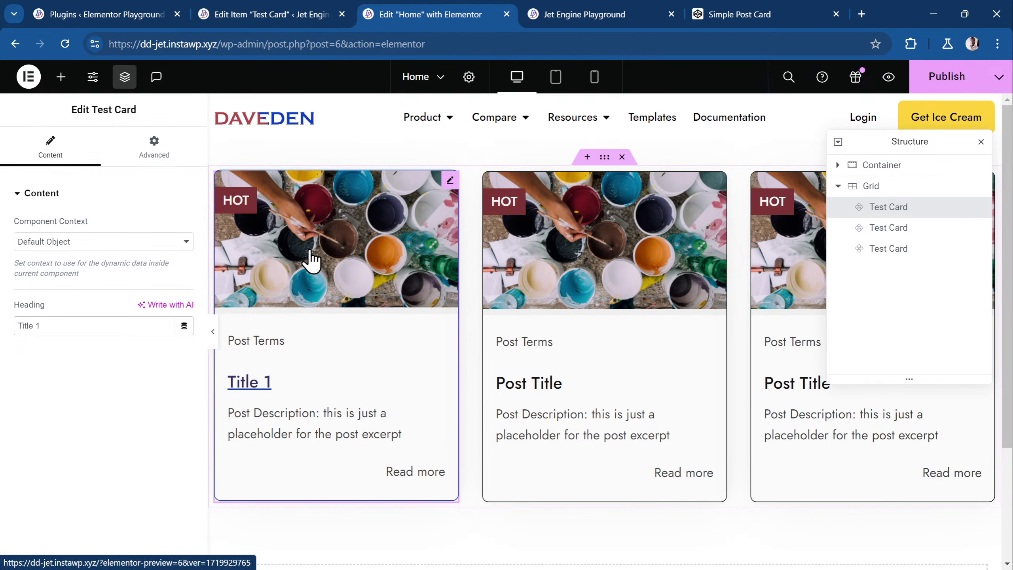
Step: Delete the static image URL from the src attribute of the img tag in the Test Card template's HTML
click(258, 18)
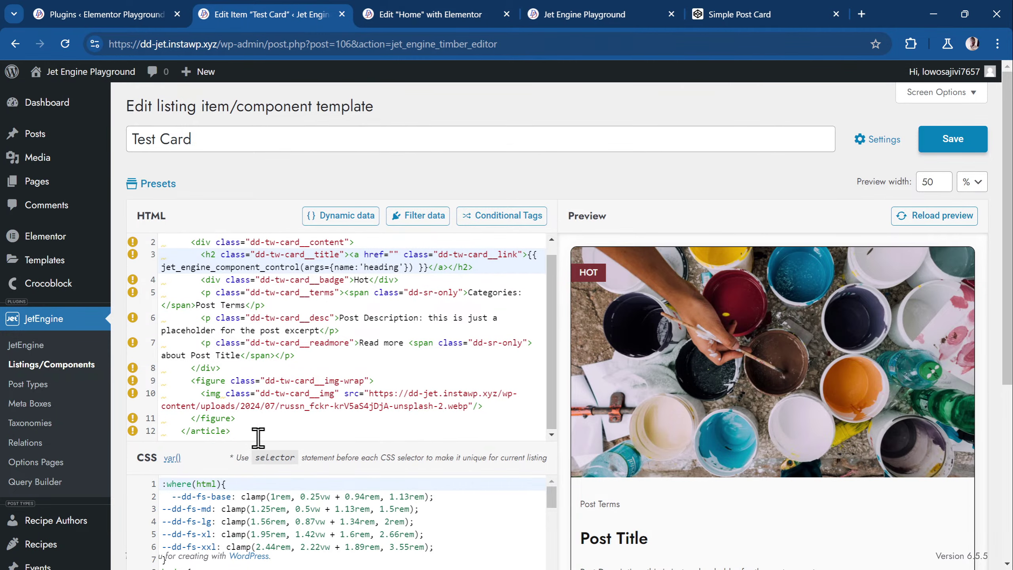
drag(372, 394, 468, 406)
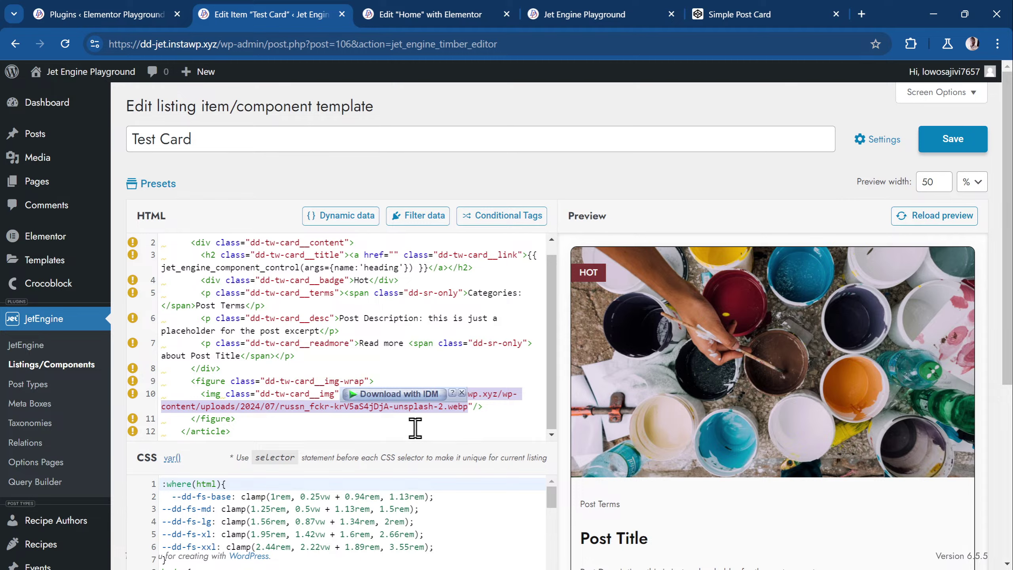
key(BackSpace)
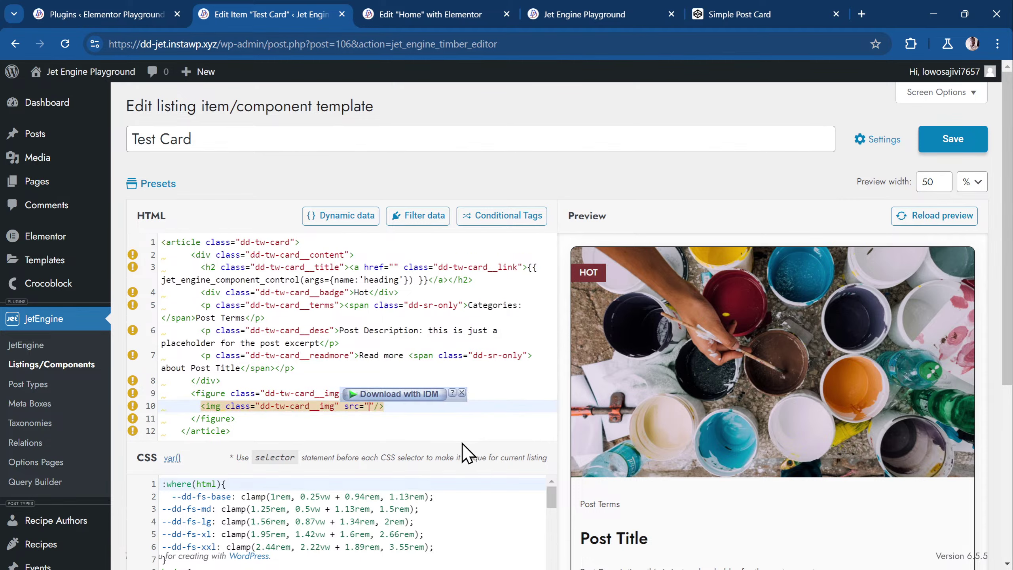
click(421, 417)
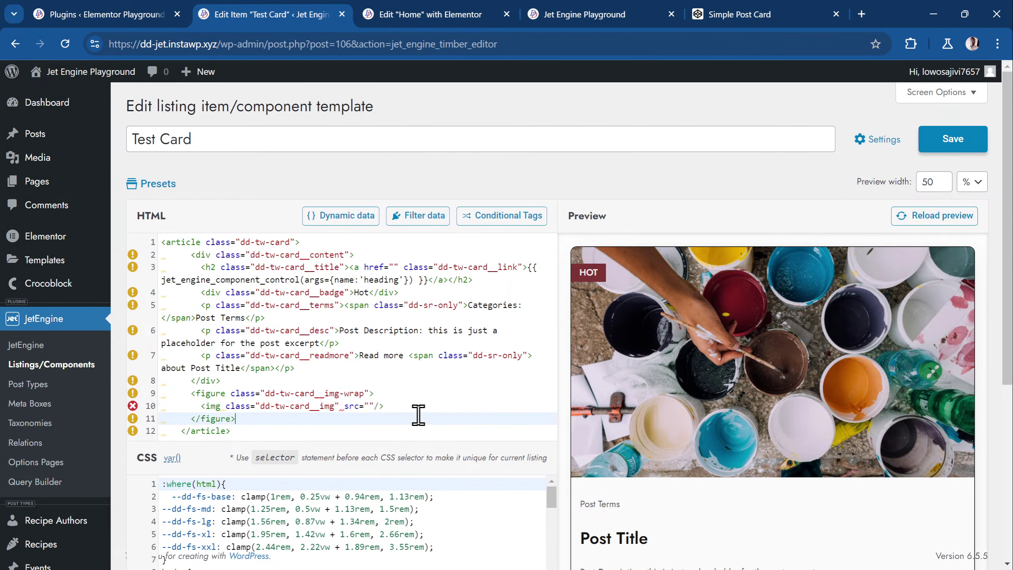
click(370, 406)
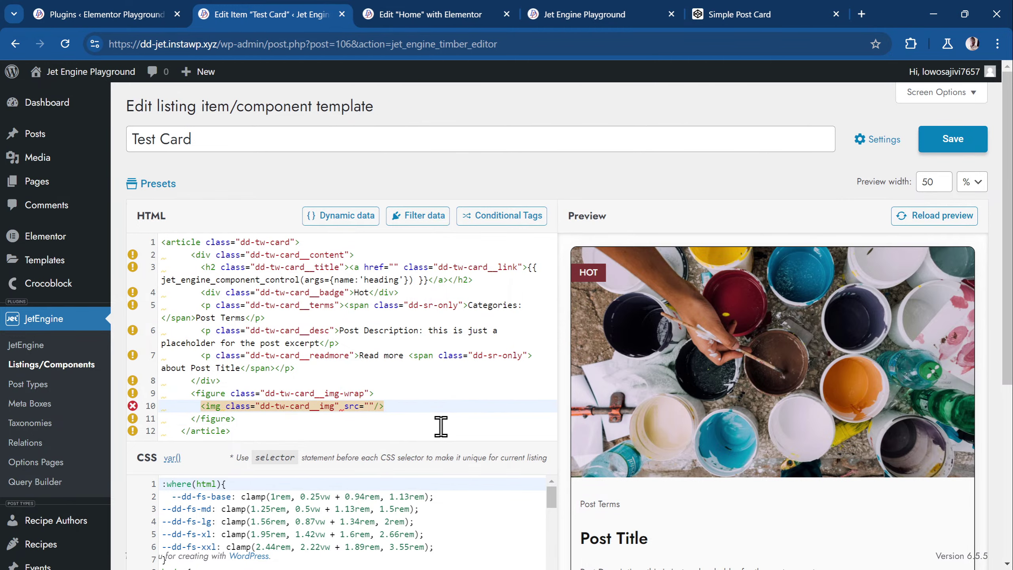
Step: Add a second content control to the component settings, labelled Image and of the type Single Media
click(889, 144)
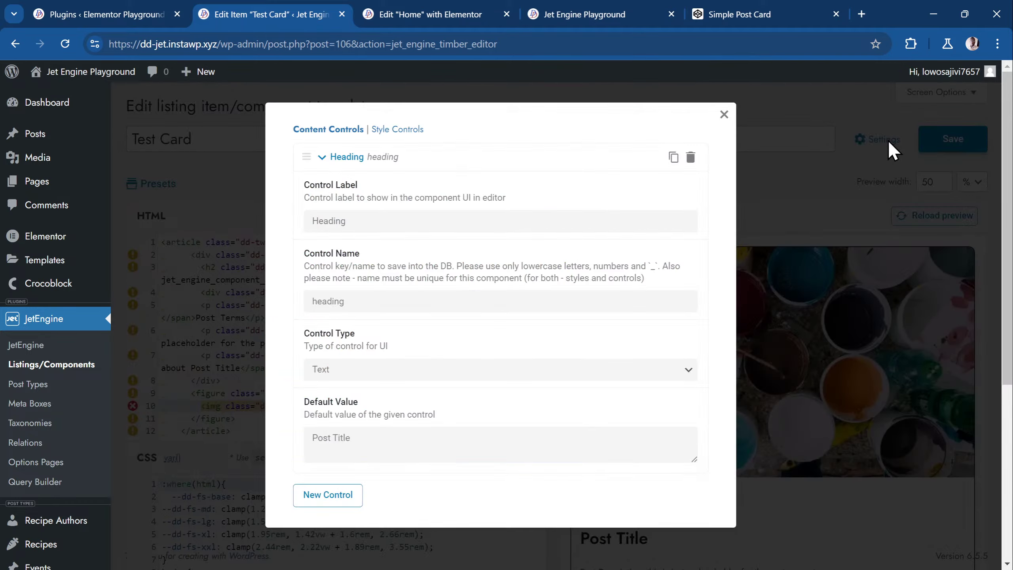
scroll(355, 441, down, 5)
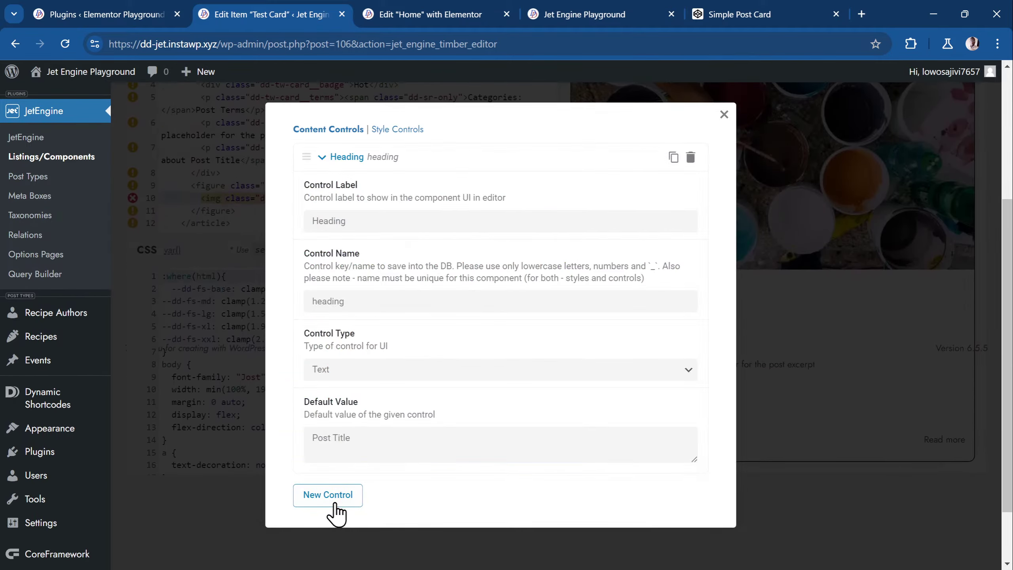
click(331, 499)
scroll(418, 396, down, 5)
click(383, 336)
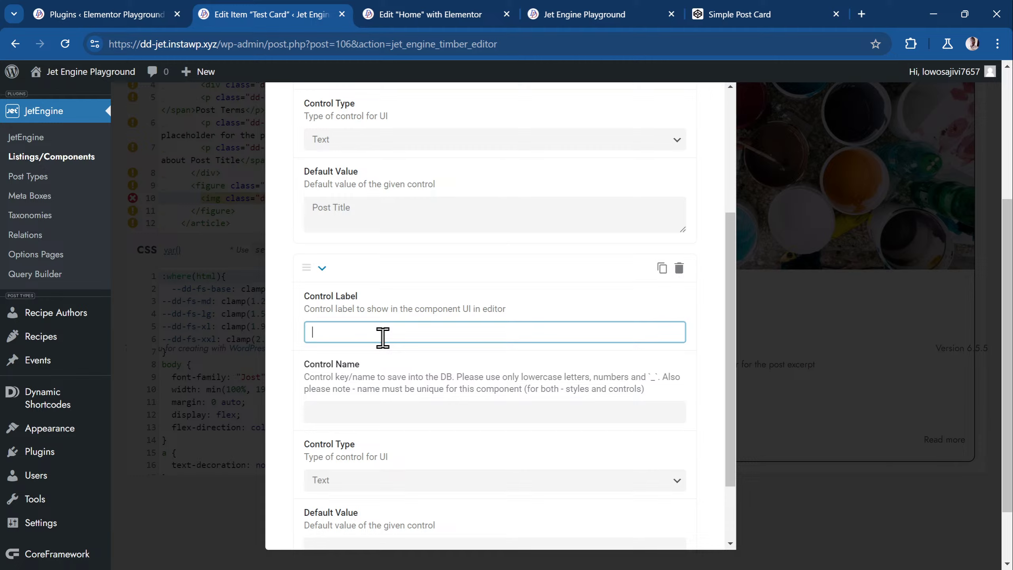
text(Image)
click(407, 389)
scroll(362, 448, down, 2)
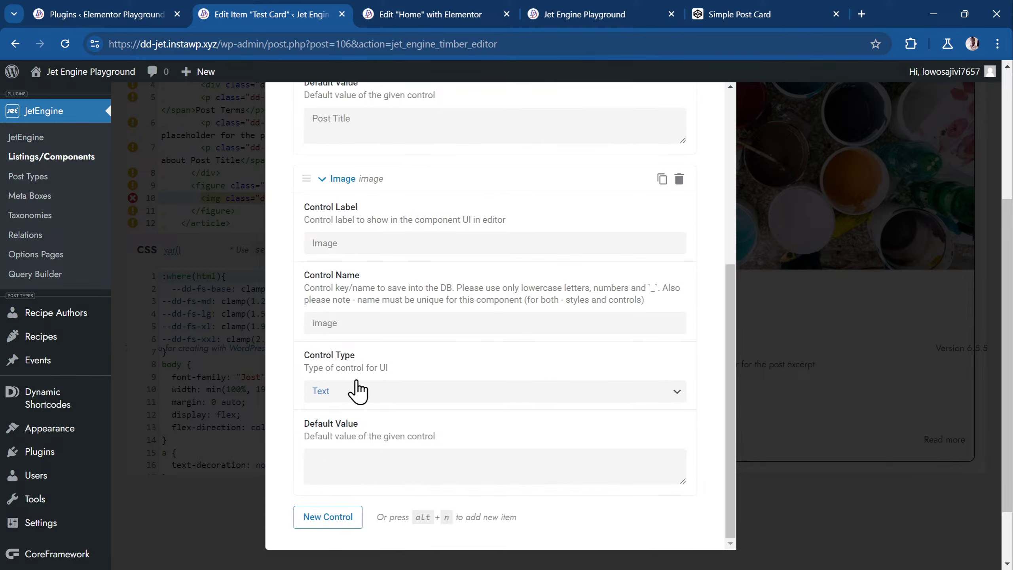
click(350, 391)
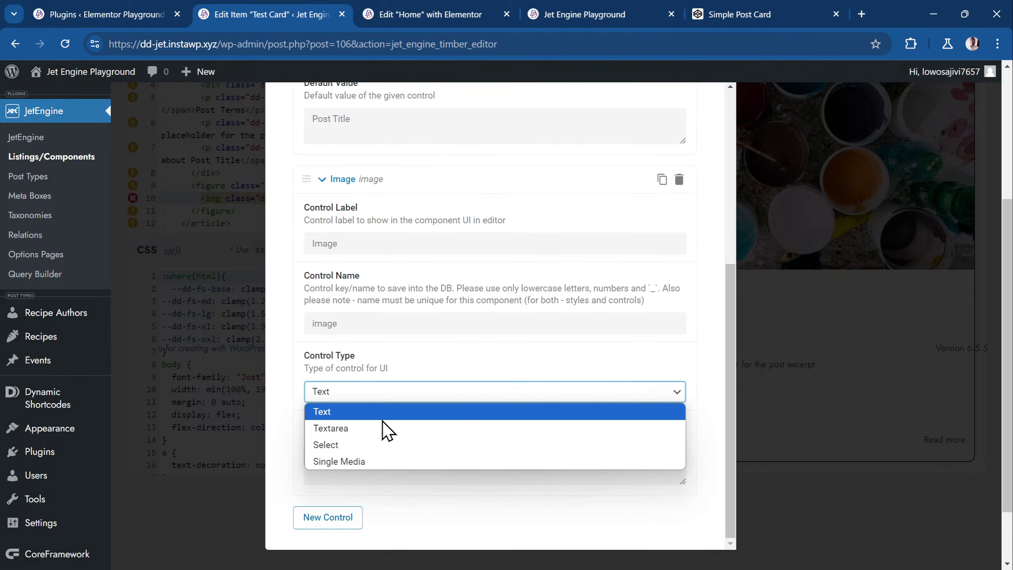
click(398, 461)
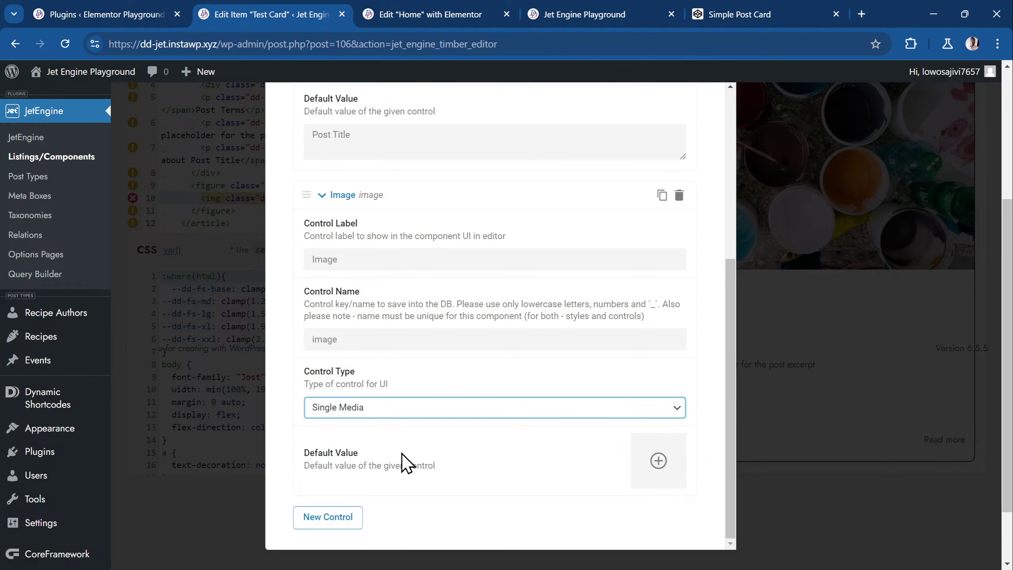
Step: Set the Image control's default value to the paint-pots picture russn_fckr-krV5aS4jDjA-unsplash-2.webp, check its control name, and close the settings
scroll(403, 462, down, 2)
scroll(399, 467, up, 2)
scroll(553, 473, down, 2)
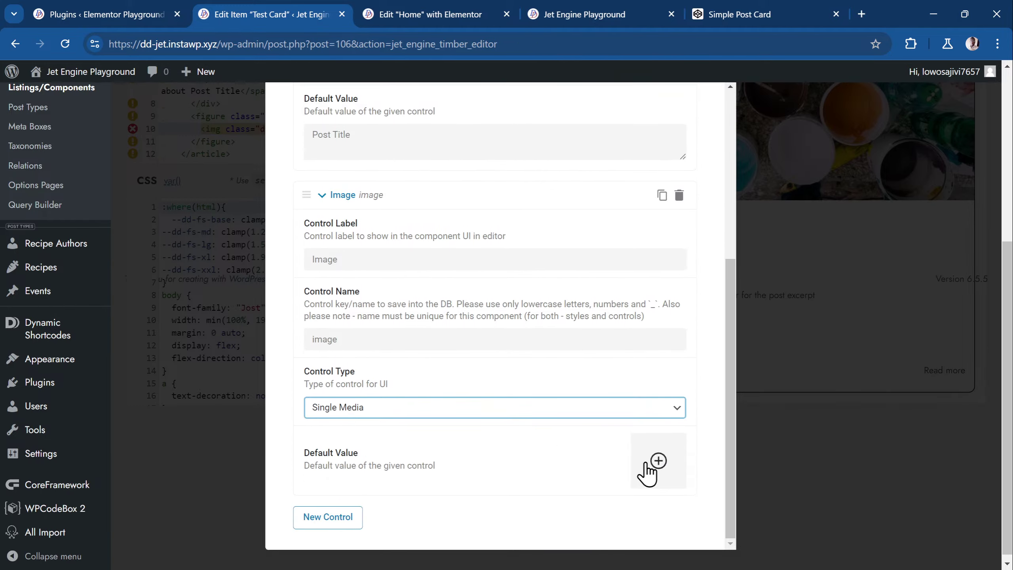
click(652, 467)
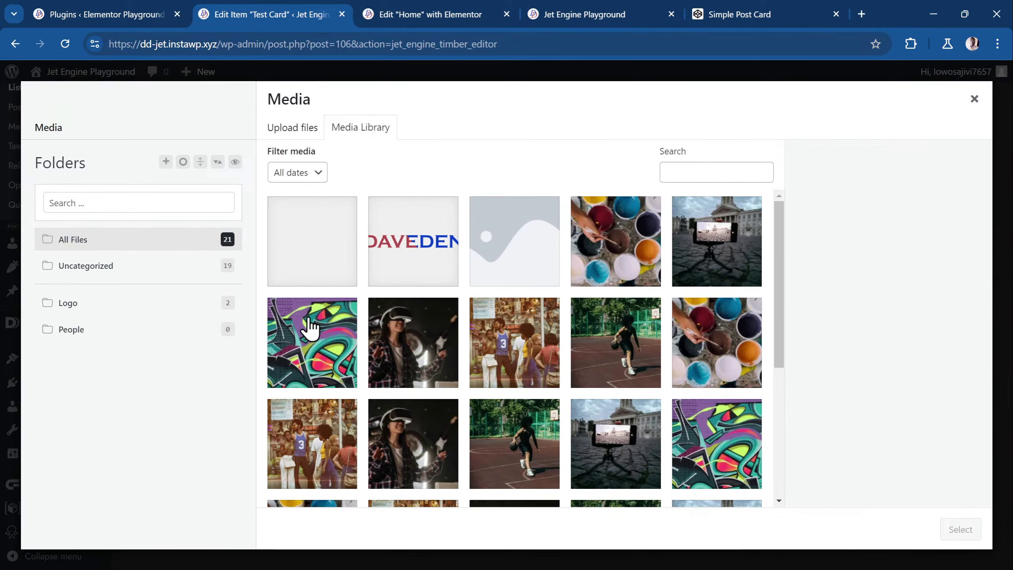
click(625, 259)
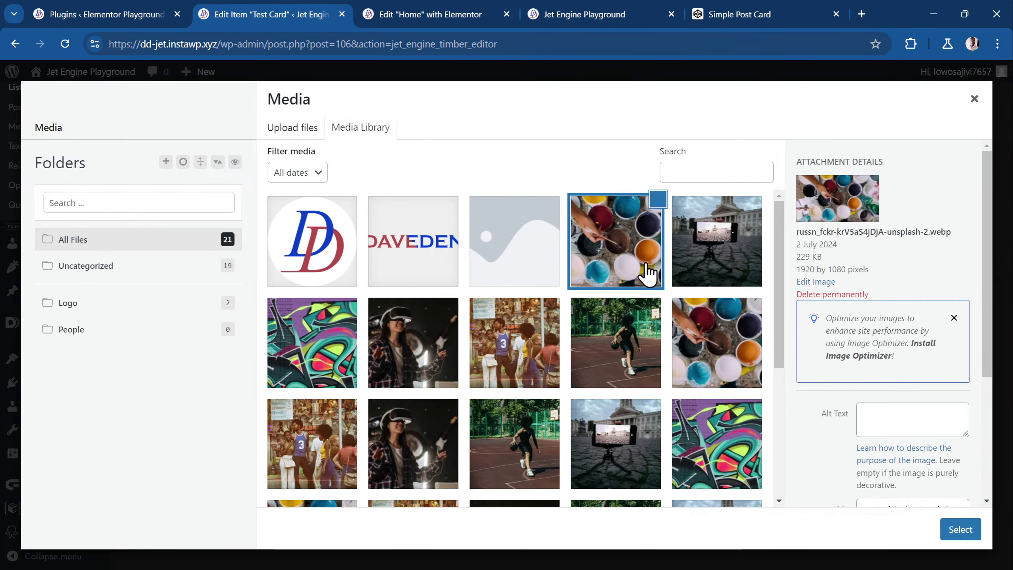
click(960, 528)
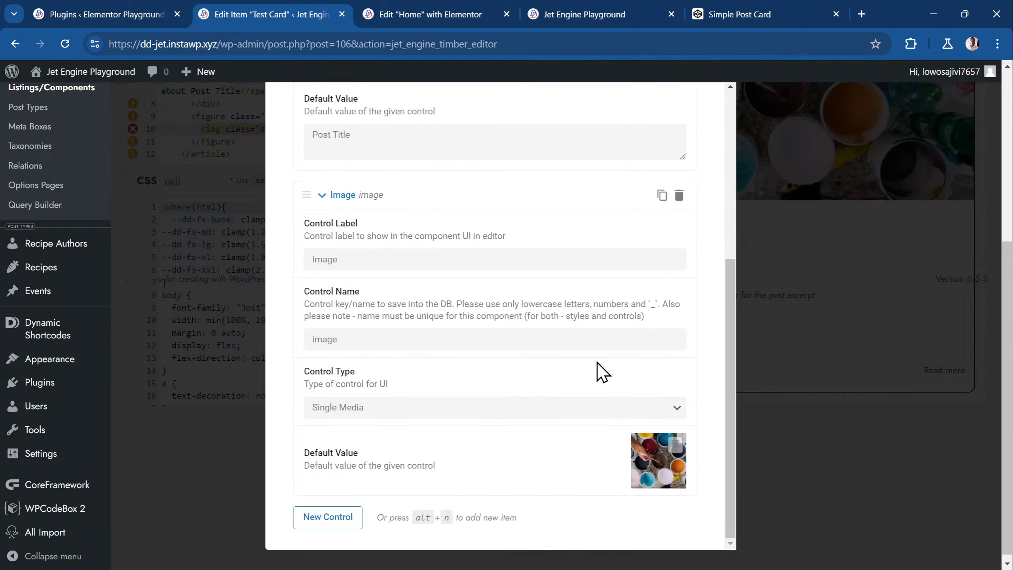
scroll(622, 315, up, 6)
scroll(623, 216, down, 6)
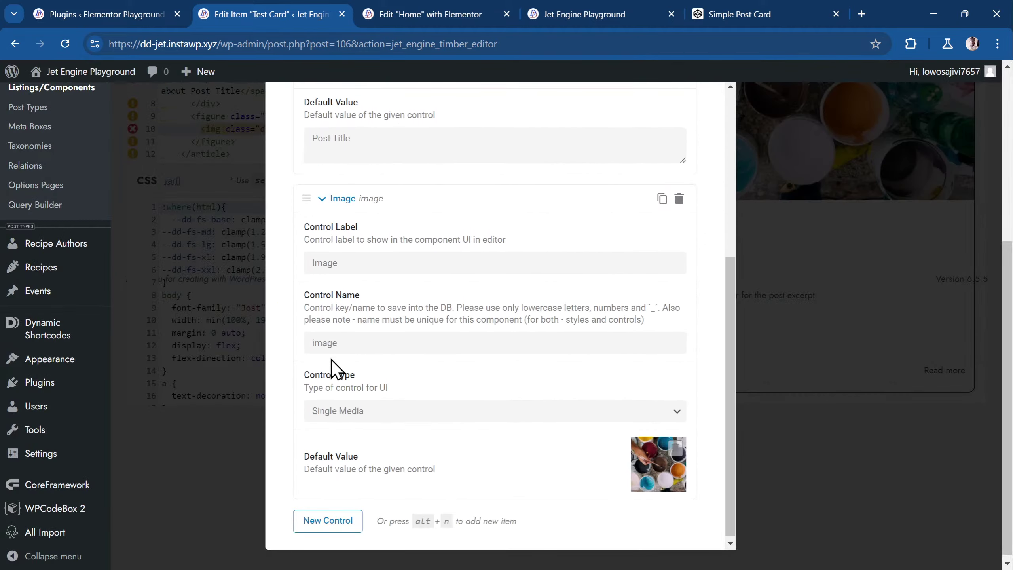
double_click(319, 342)
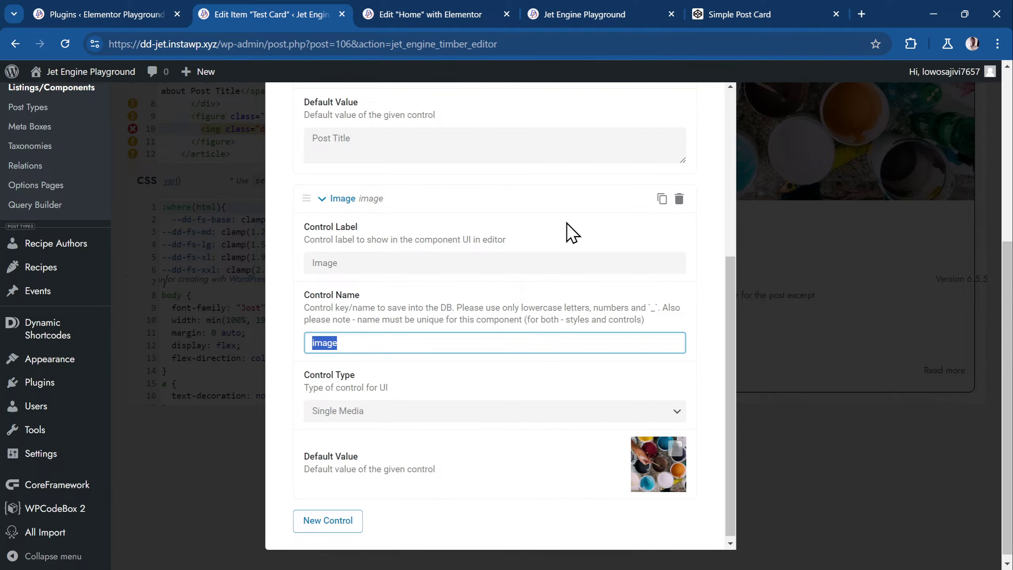
scroll(686, 151, up, 6)
click(715, 97)
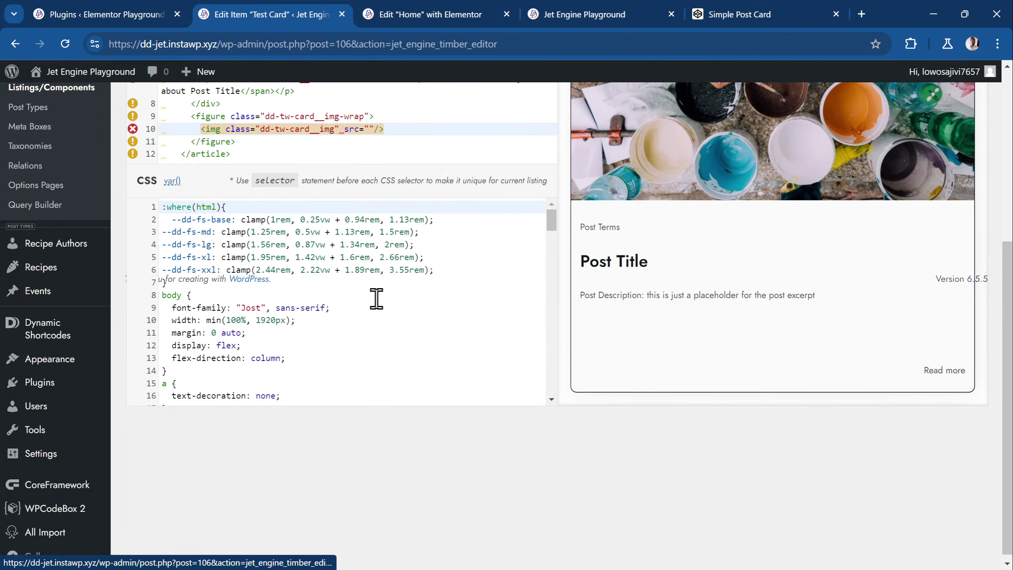
Step: Copy the img tag inside the figure element of the HTML and remove it from there
scroll(363, 298, up, 5)
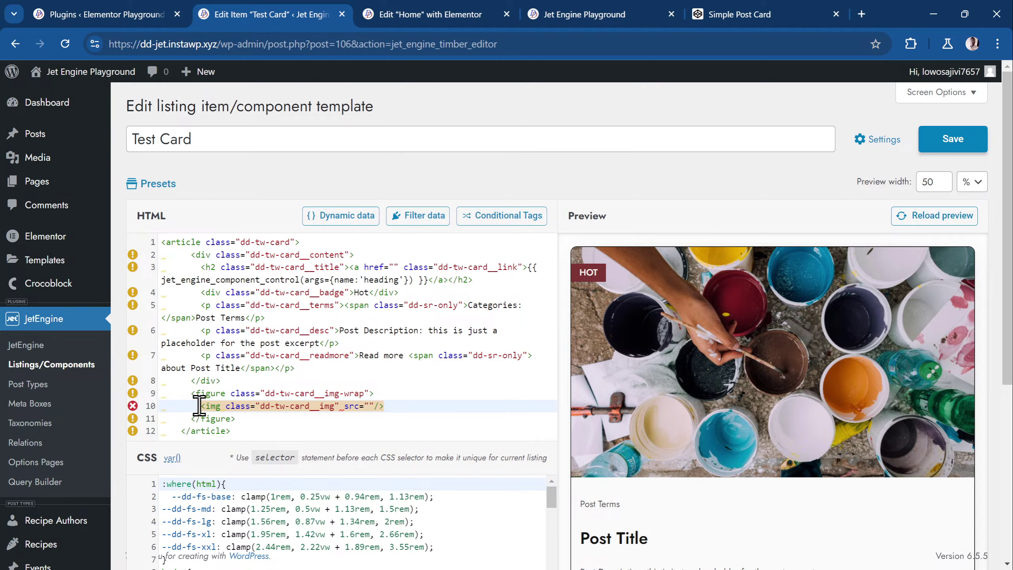
key(shift+Home)
key(ctrl+c)
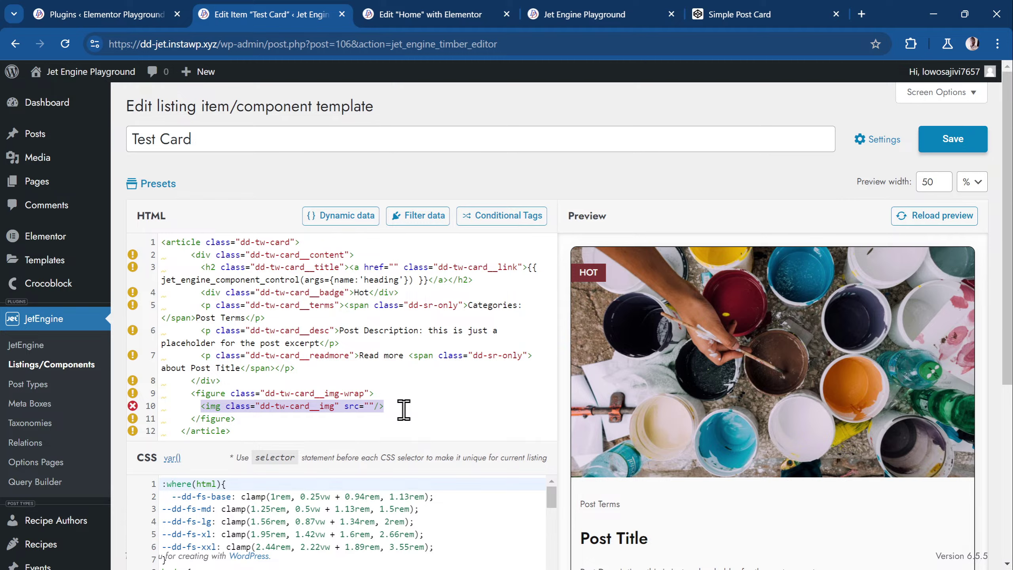
key(BackSpace)
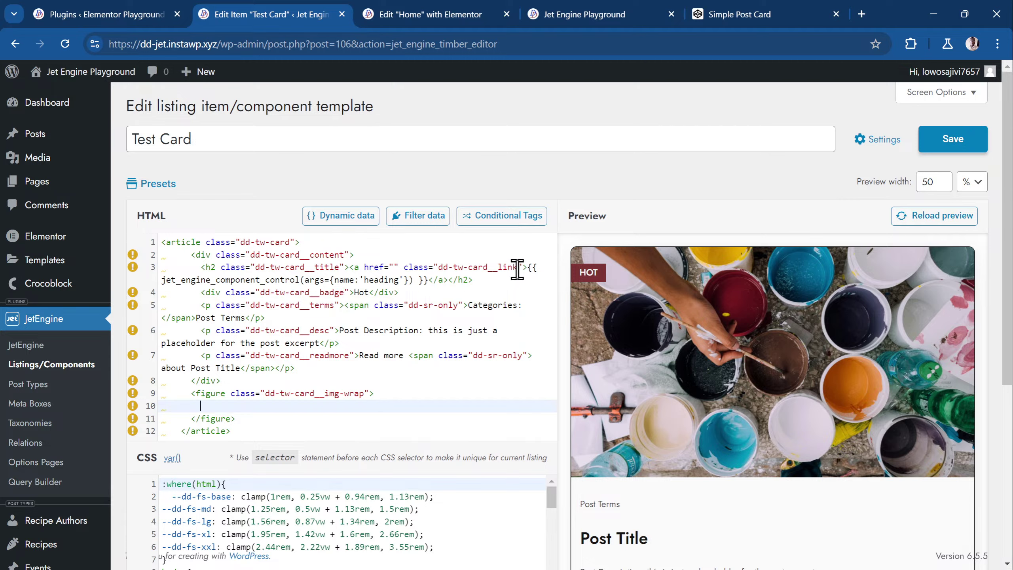
click(346, 219)
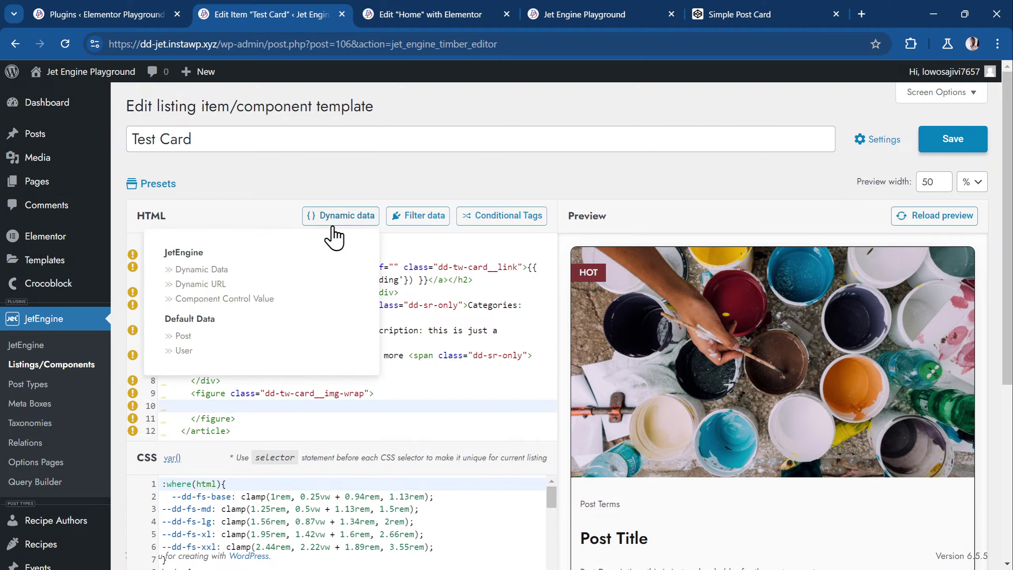
click(270, 306)
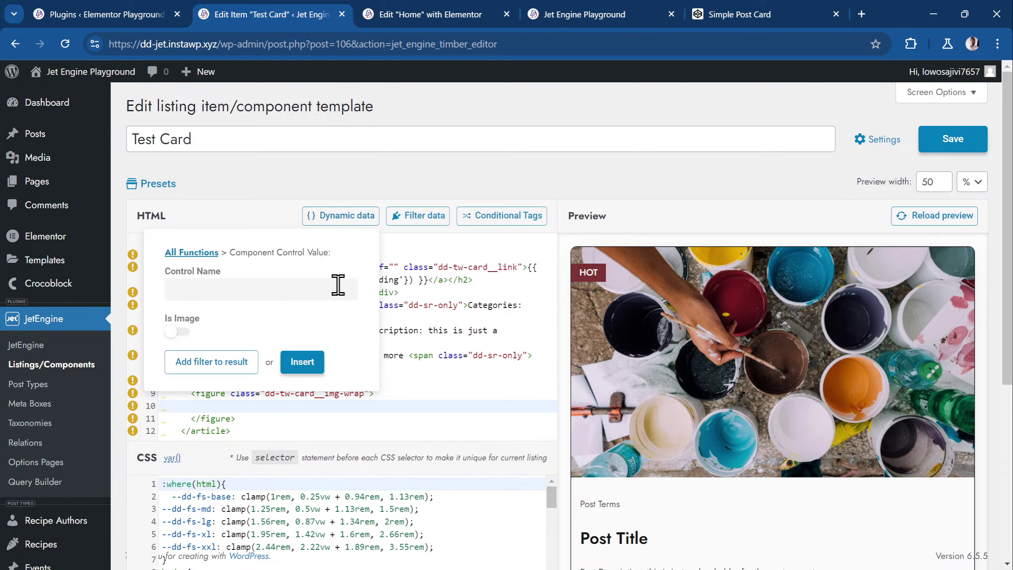
click(241, 289)
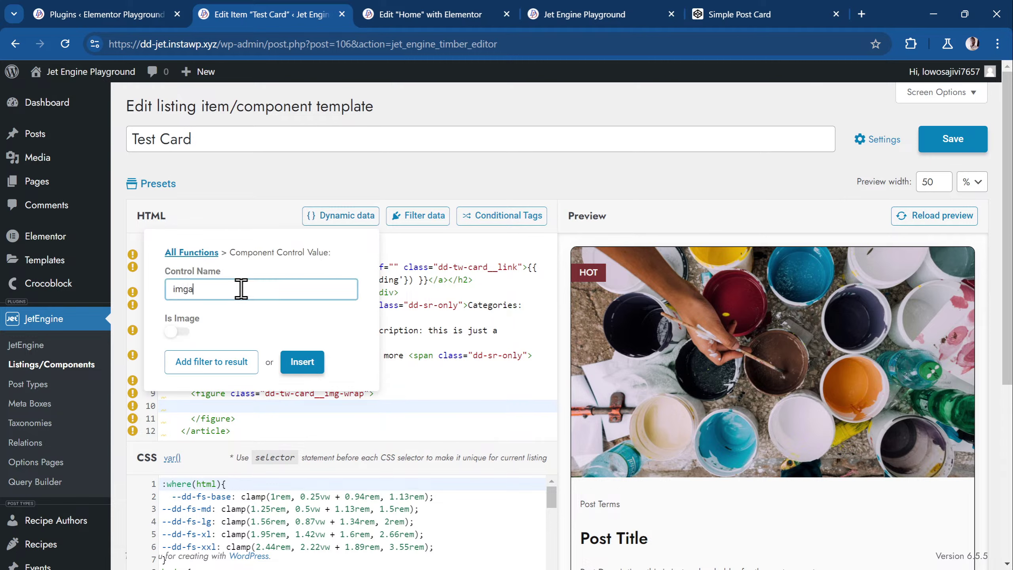
text(image)
click(178, 331)
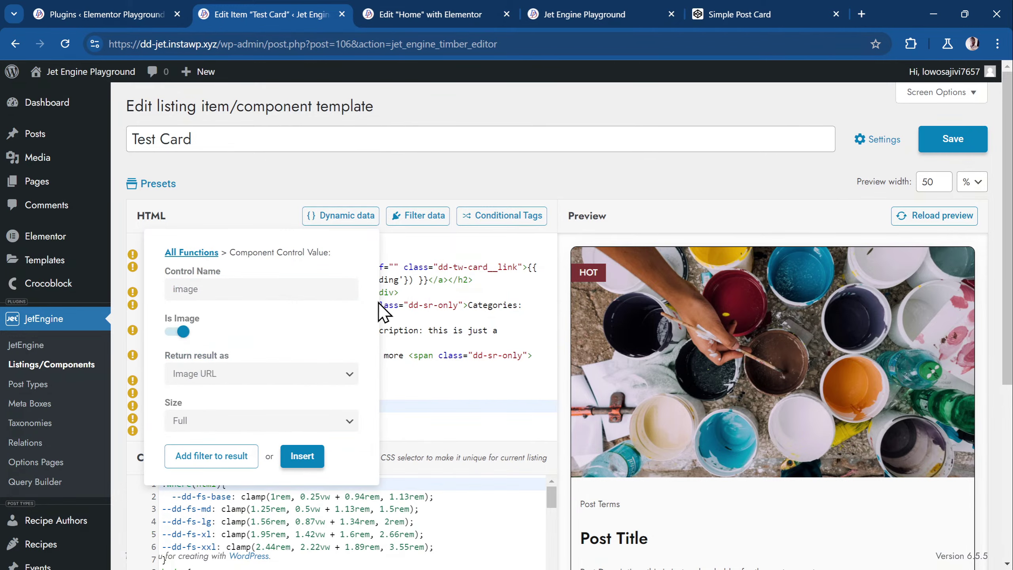
Step: Put the copied img tag back on the empty line inside the figure element of the HTML
click(445, 394)
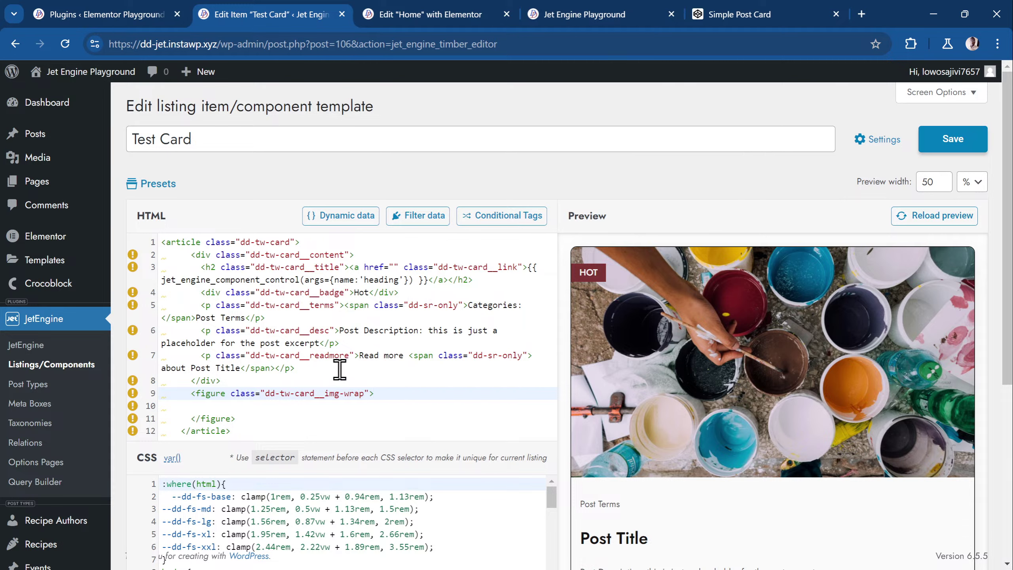
key(Down)
key(ctrl+v)
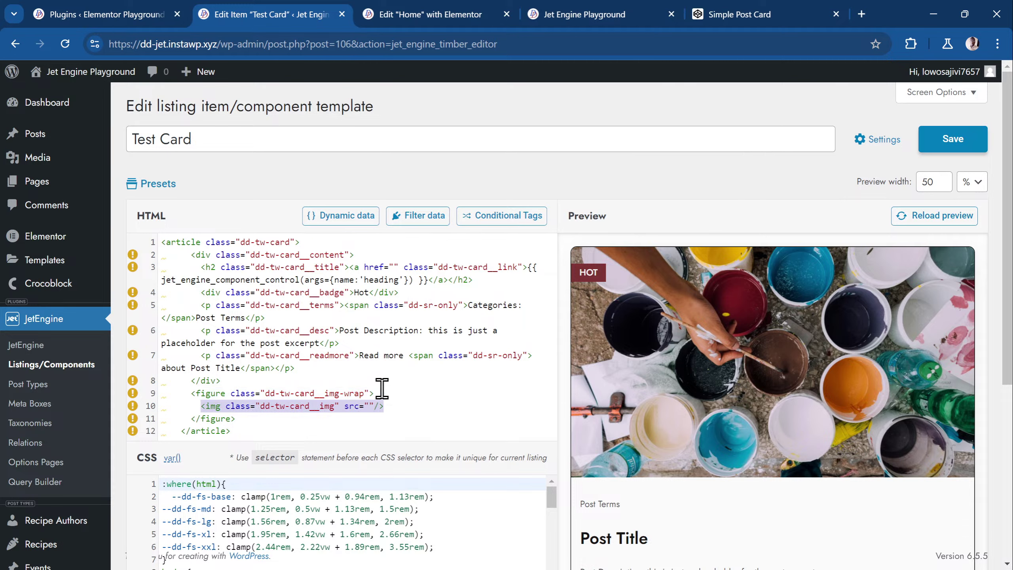
Step: Insert the component control value image into the img tag's src attribute, marked as an image returned as Image URL in Medium Large size
click(369, 406)
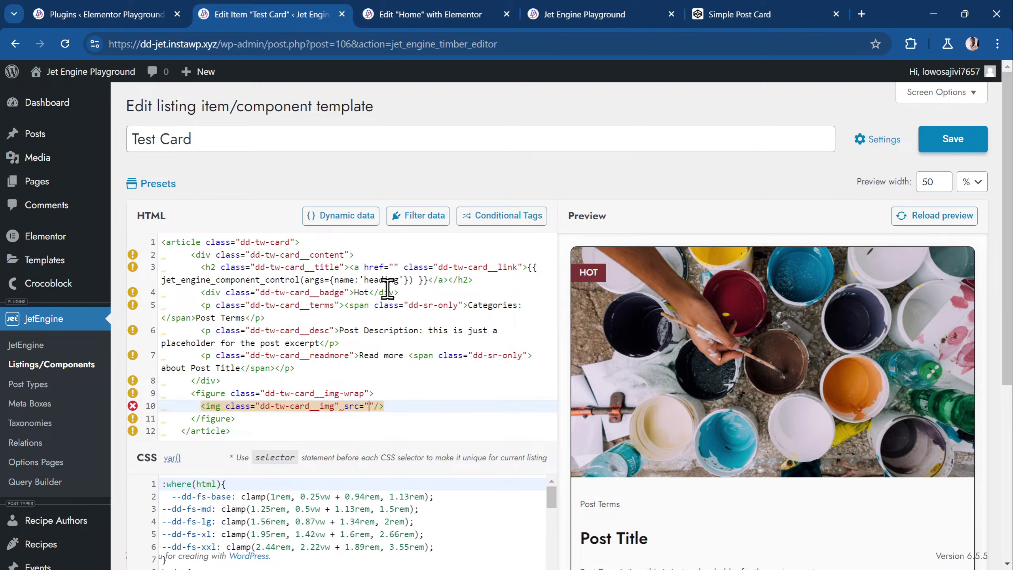
click(348, 218)
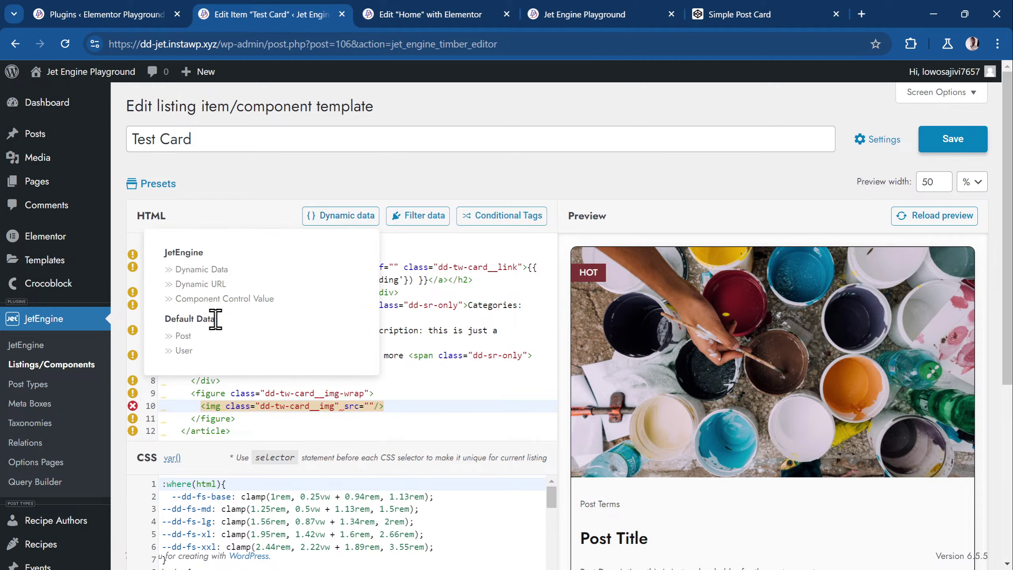
click(232, 299)
click(232, 296)
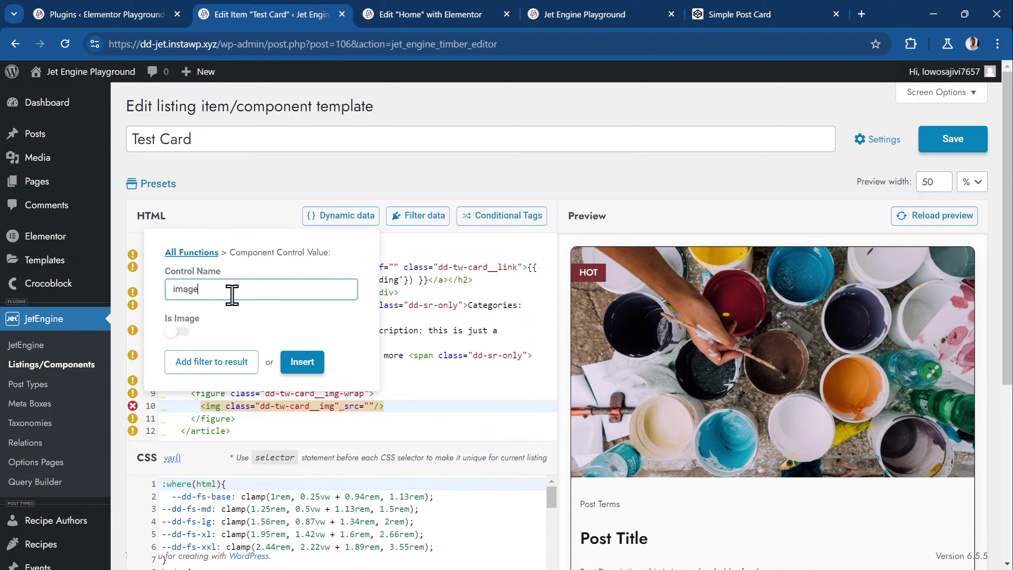
click(176, 331)
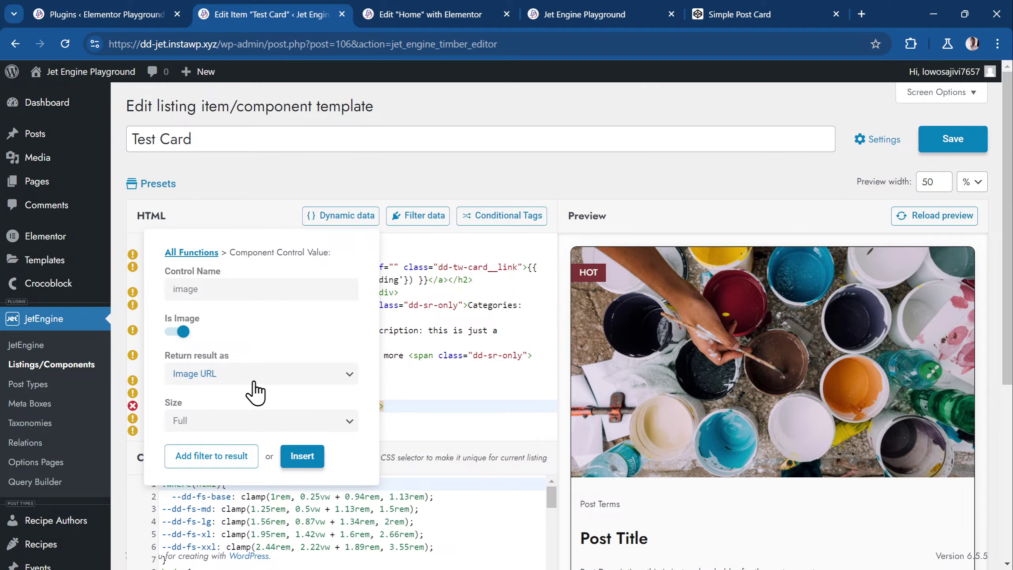
click(178, 422)
click(234, 490)
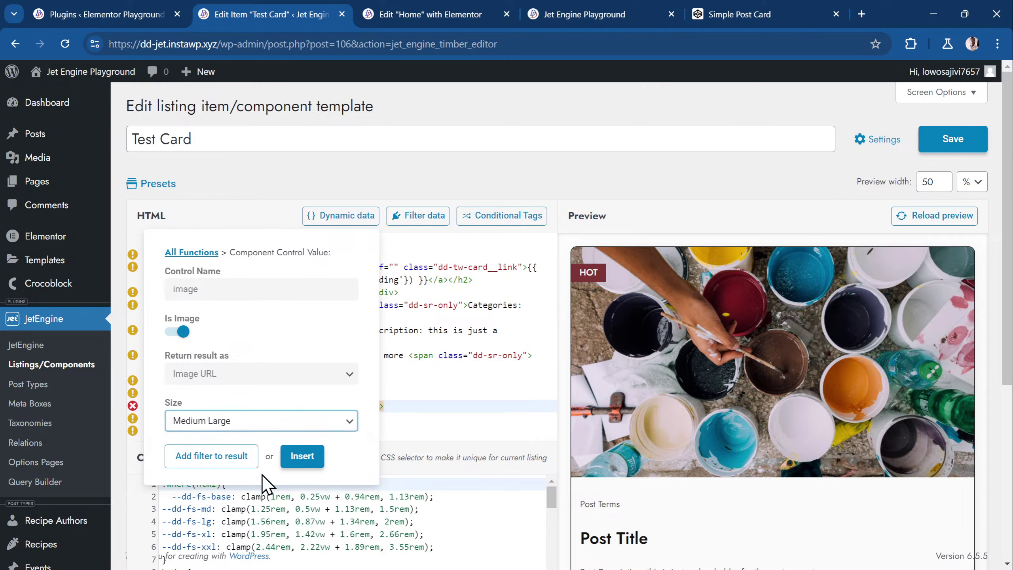
click(302, 457)
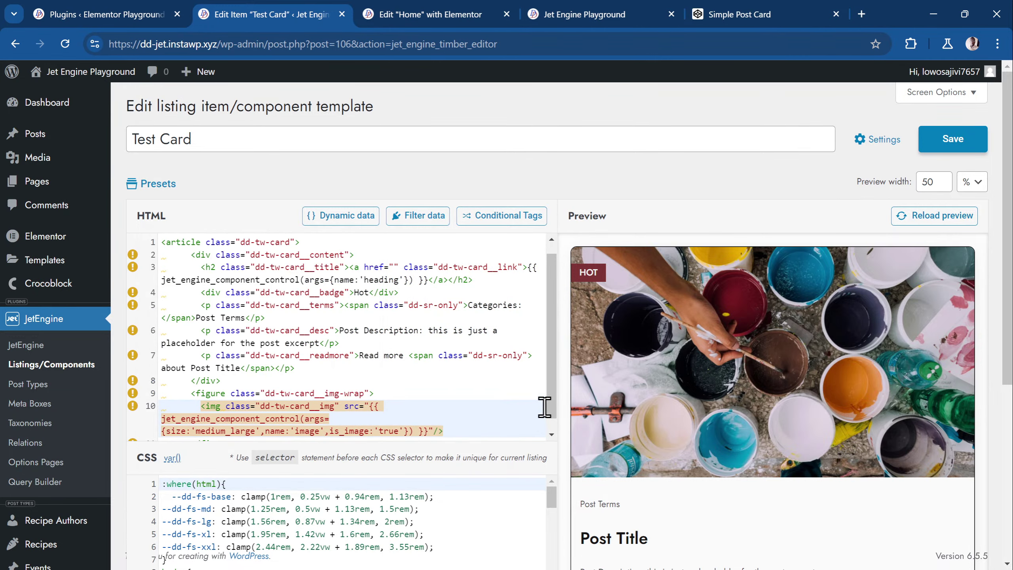
Step: Save the Test Card template and reload the Home page in the Elementor editor
click(947, 148)
click(438, 18)
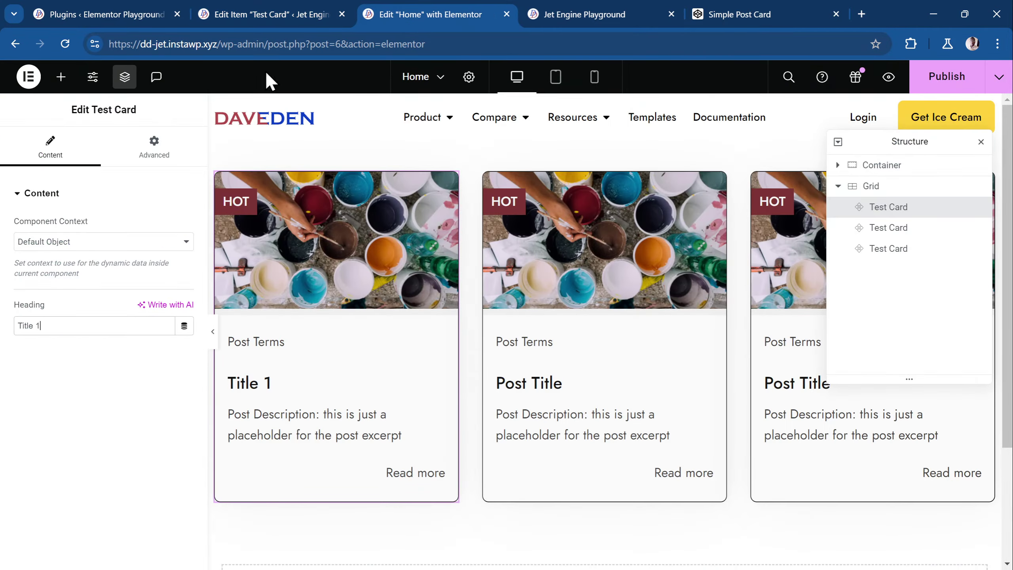
click(66, 44)
click(562, 134)
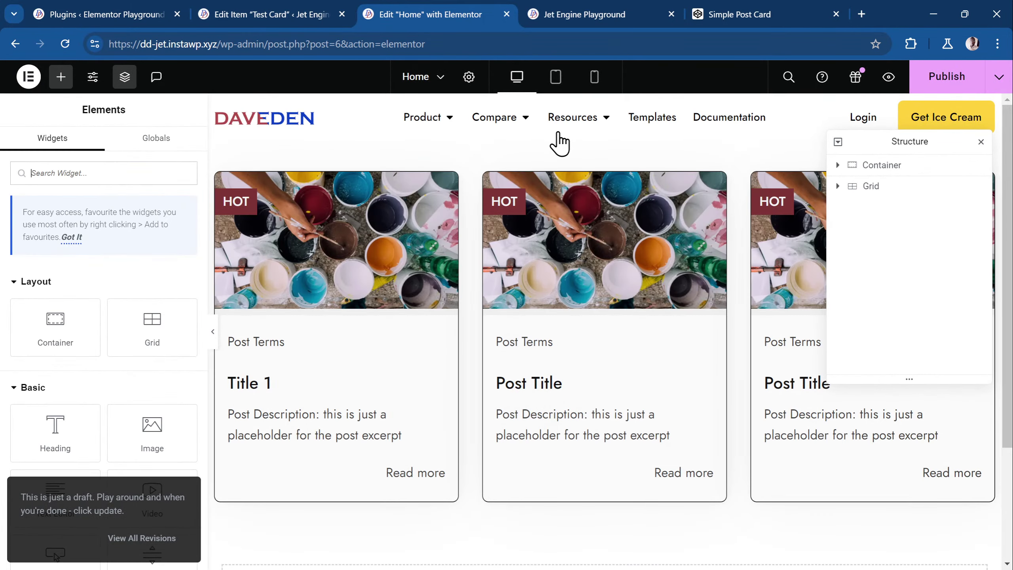
Step: Set the first Test Card's image to the portrait picture of a phone on a tripod and look over the card
click(338, 298)
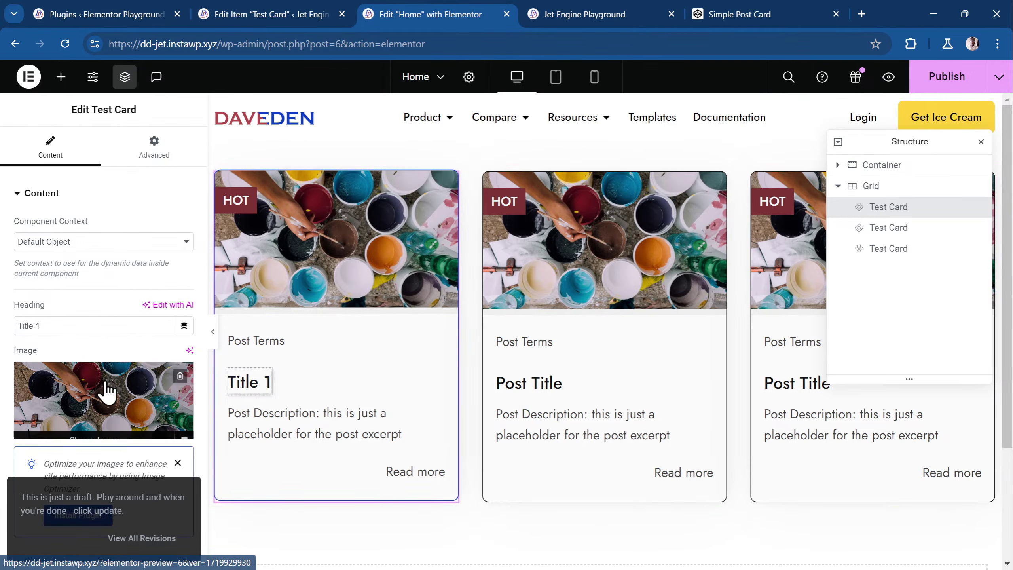
click(112, 397)
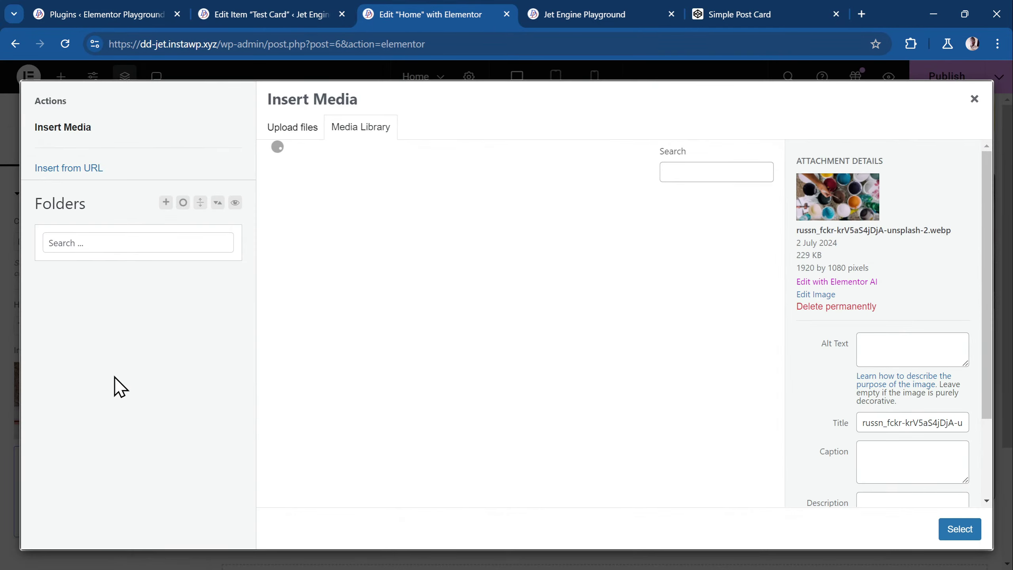
click(721, 266)
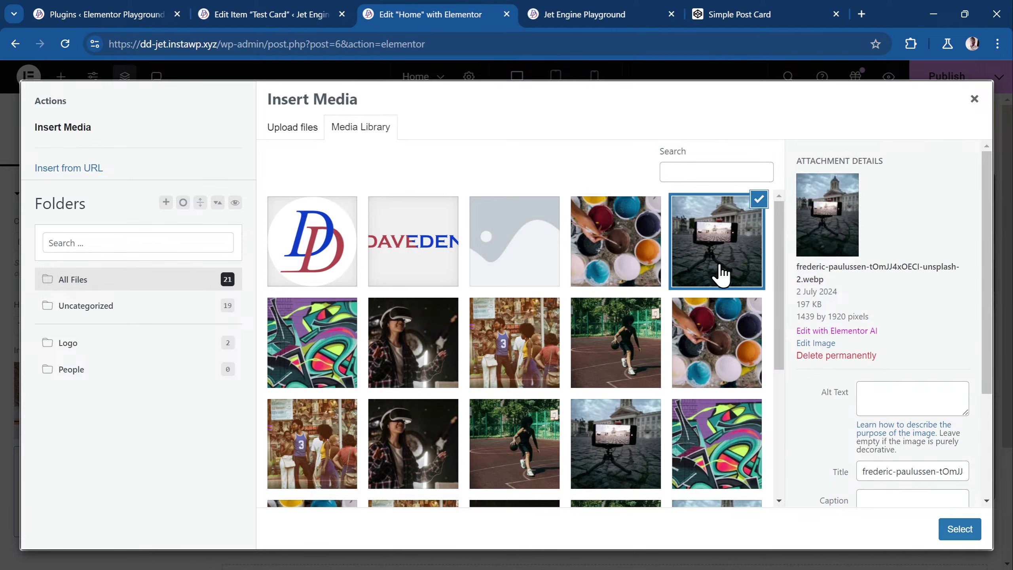
click(959, 533)
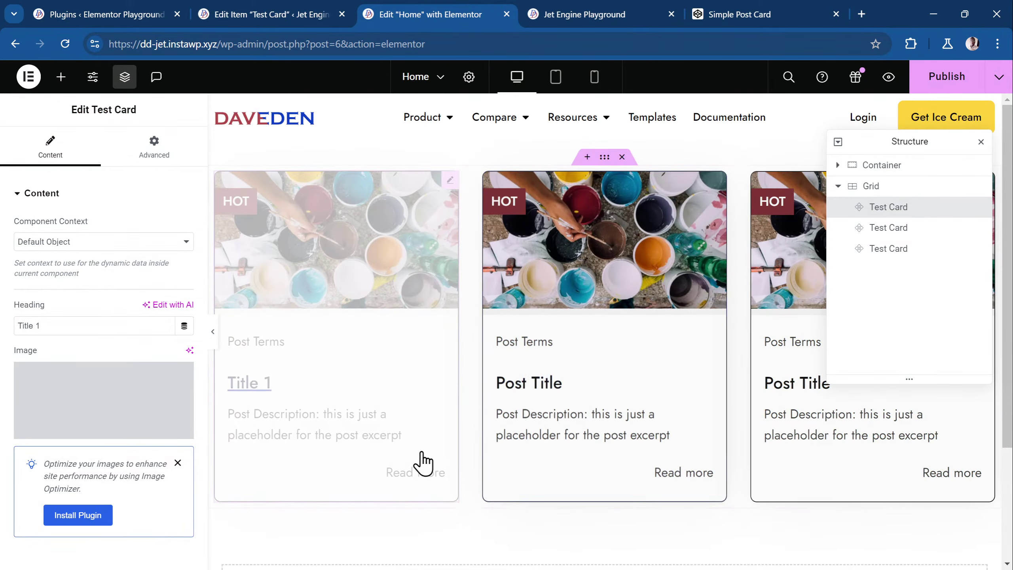
scroll(413, 368, down, 1)
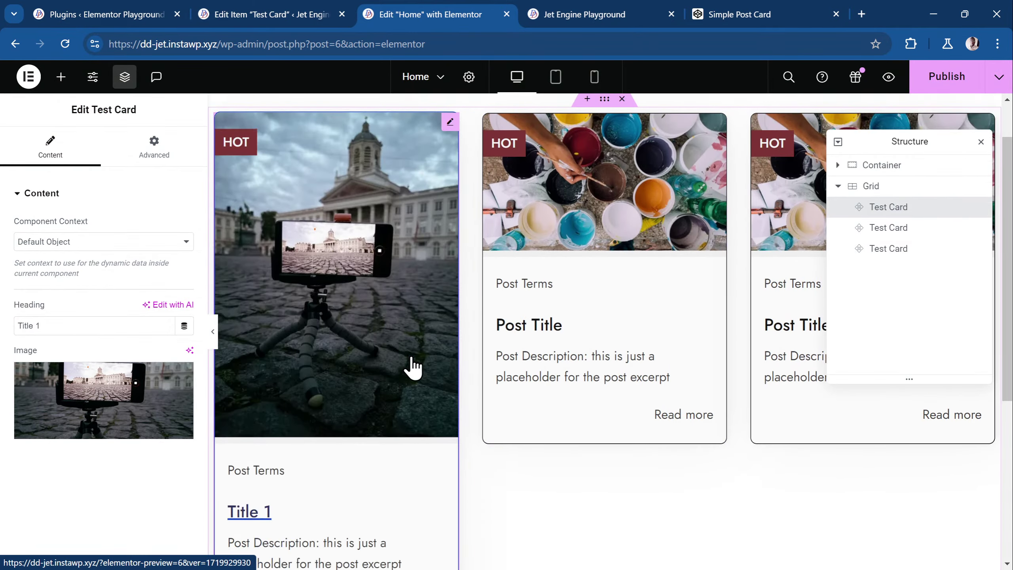
scroll(314, 419, down, 5)
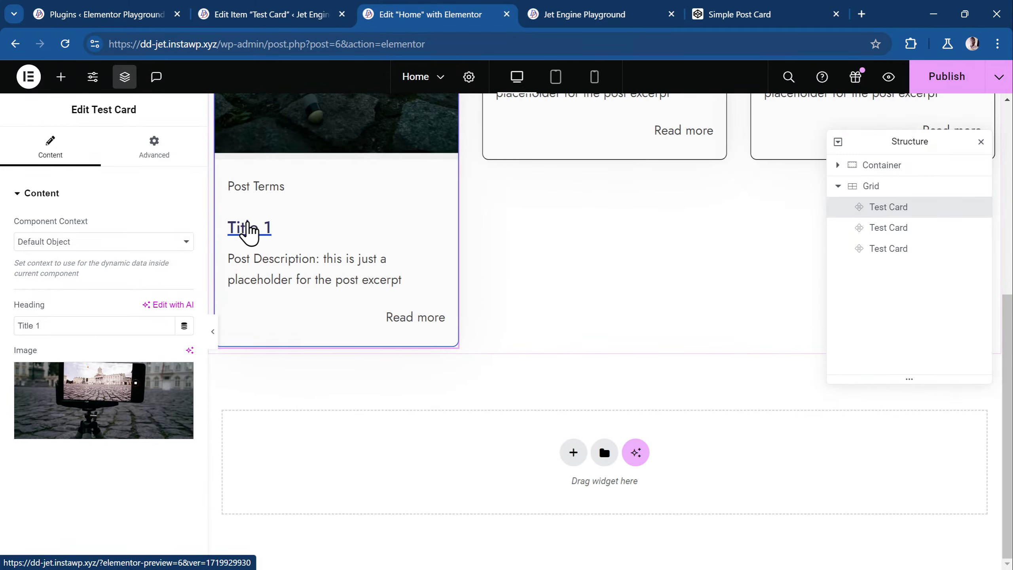
scroll(251, 240, up, 1)
Step: Change the first Test Card's image to the group street picture pexels-photosbycollis-3056056-2.webp
click(117, 407)
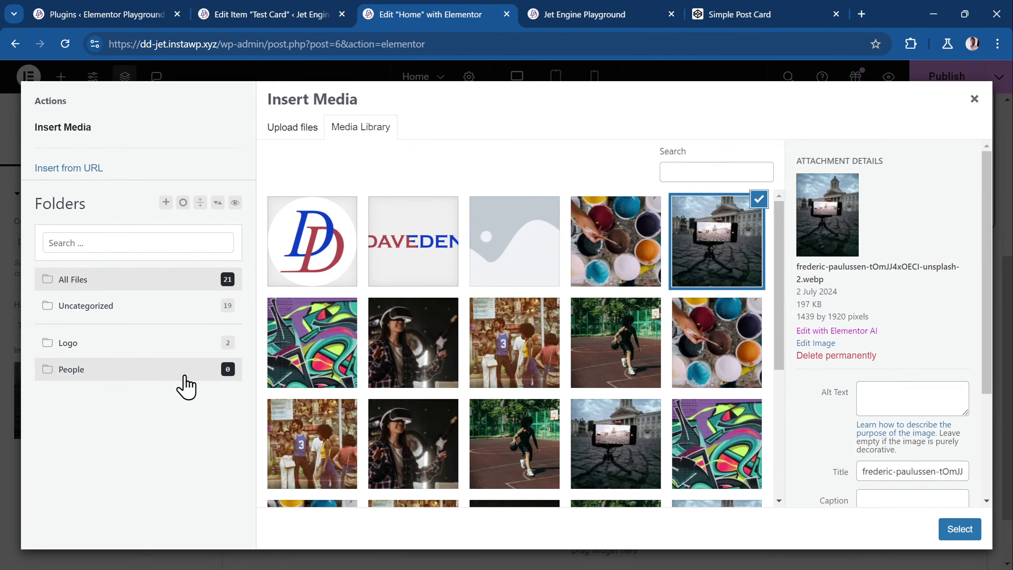
click(522, 368)
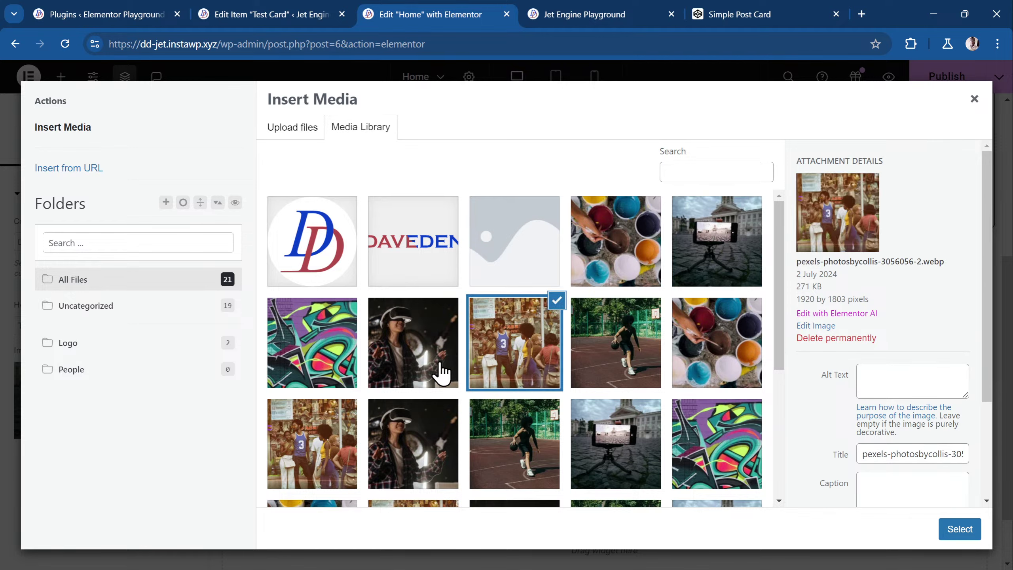
click(962, 531)
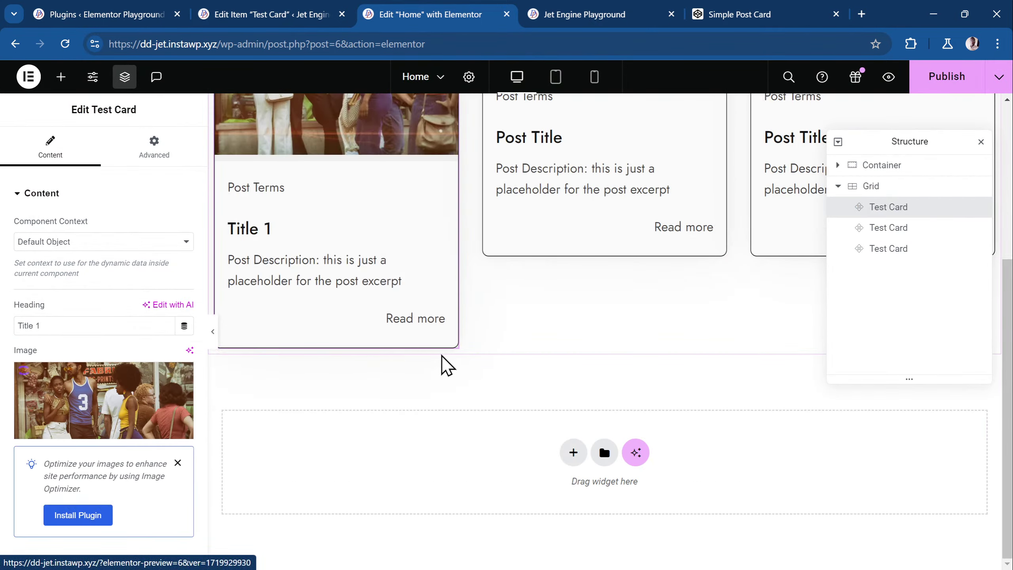
scroll(447, 365, up, 5)
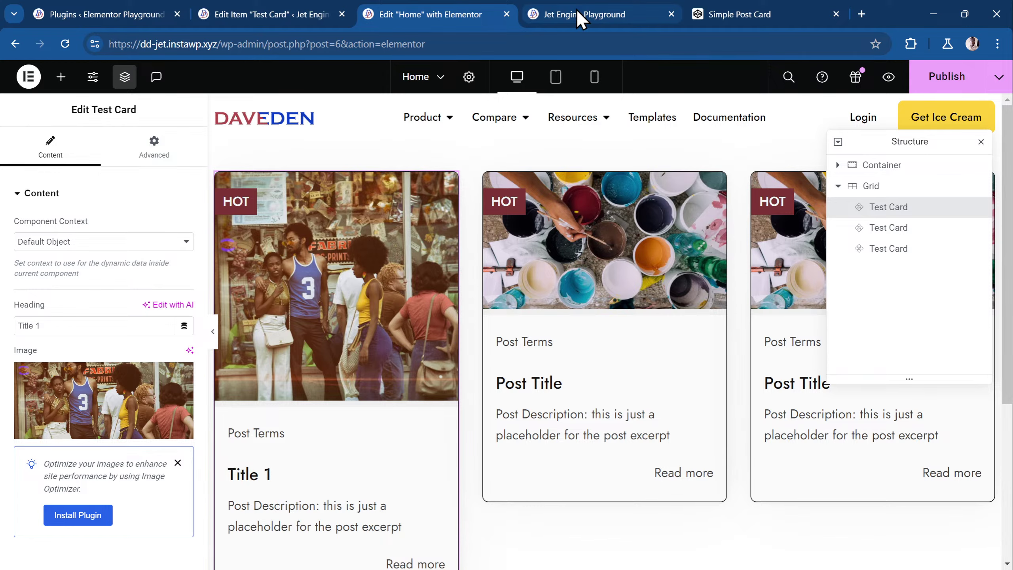
Step: Return to the Test Card template, open the site's Pages list in a new tab, and open the About page for editing
click(288, 14)
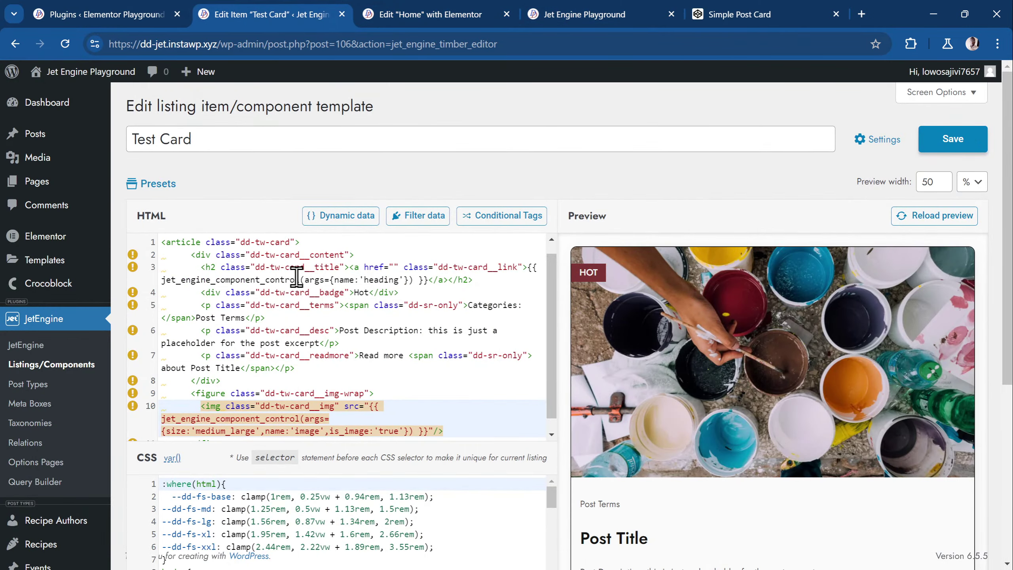
scroll(290, 280, down, 1)
scroll(213, 504, down, 4)
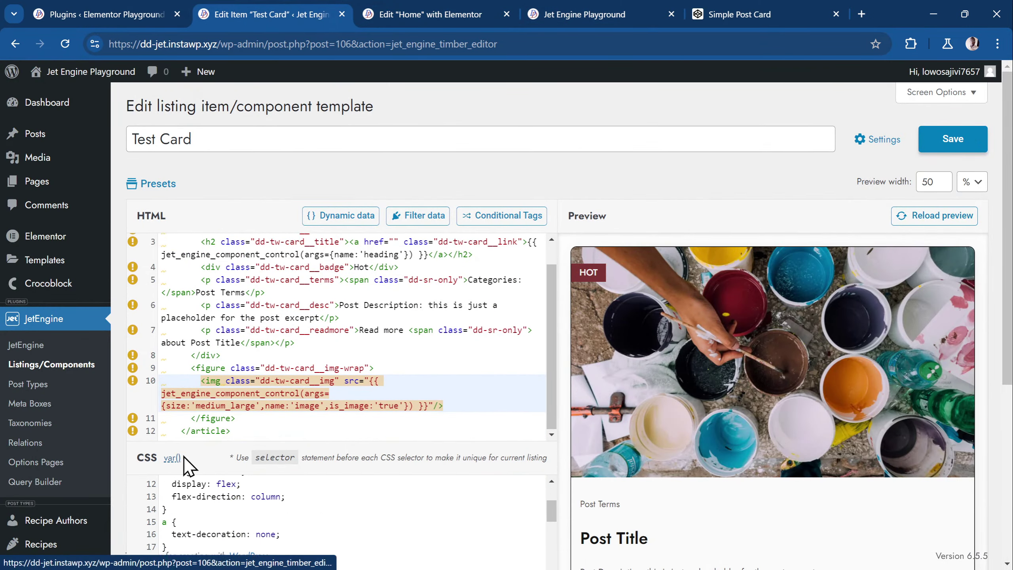
scroll(255, 507, up, 4)
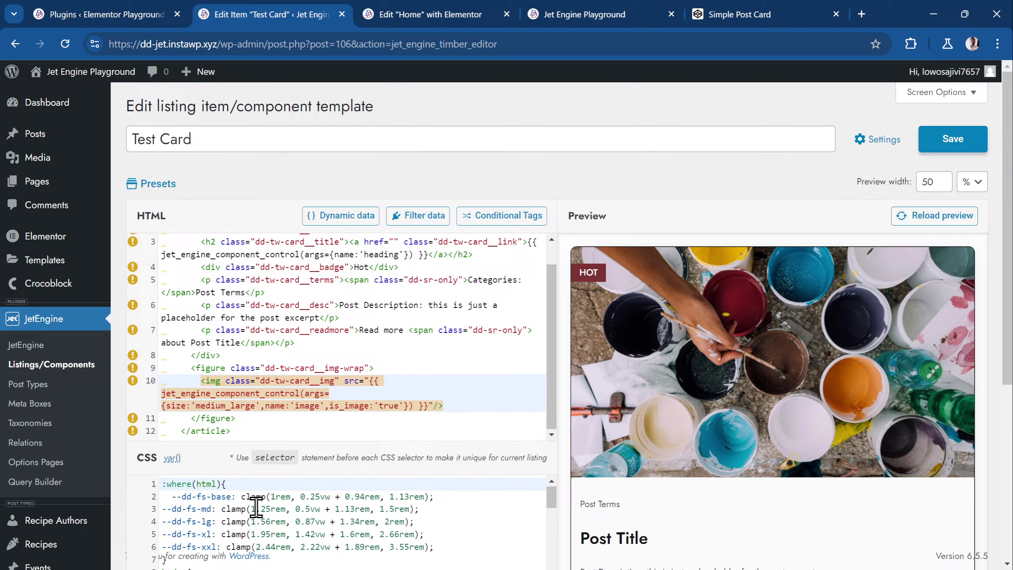
scroll(247, 345, up, 1)
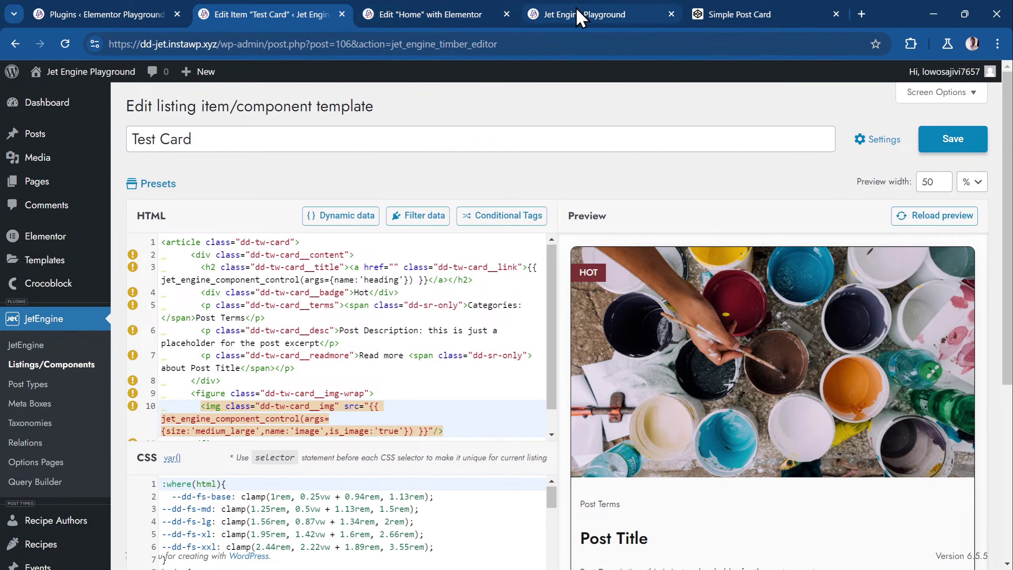
mouse_move(575, 7)
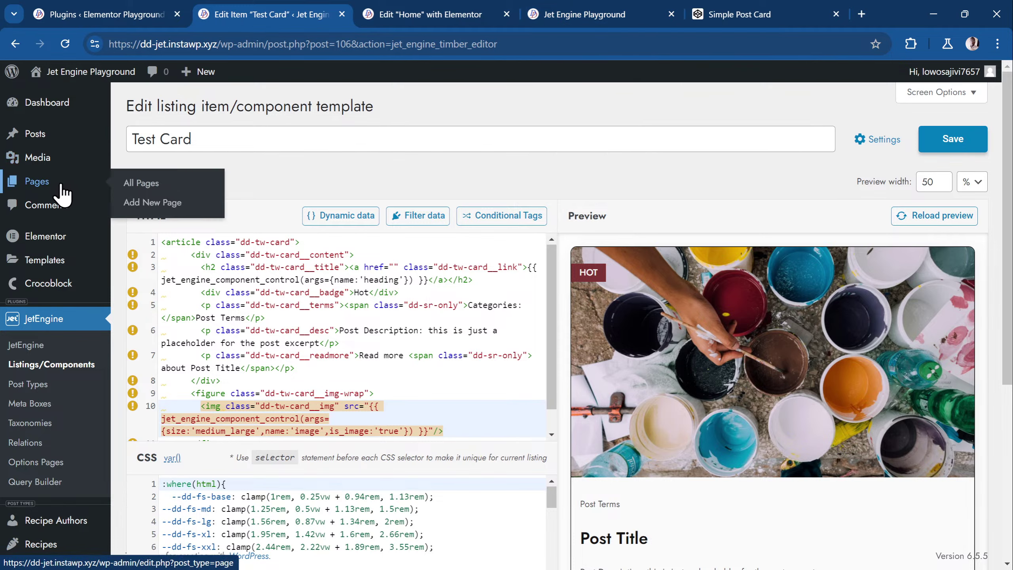
right_click(82, 189)
click(110, 198)
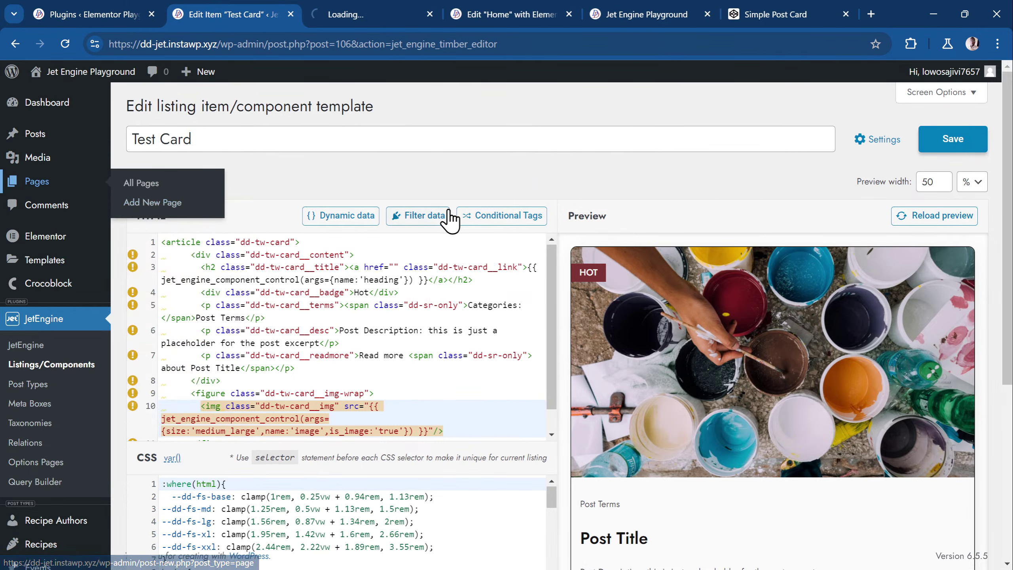
click(357, 14)
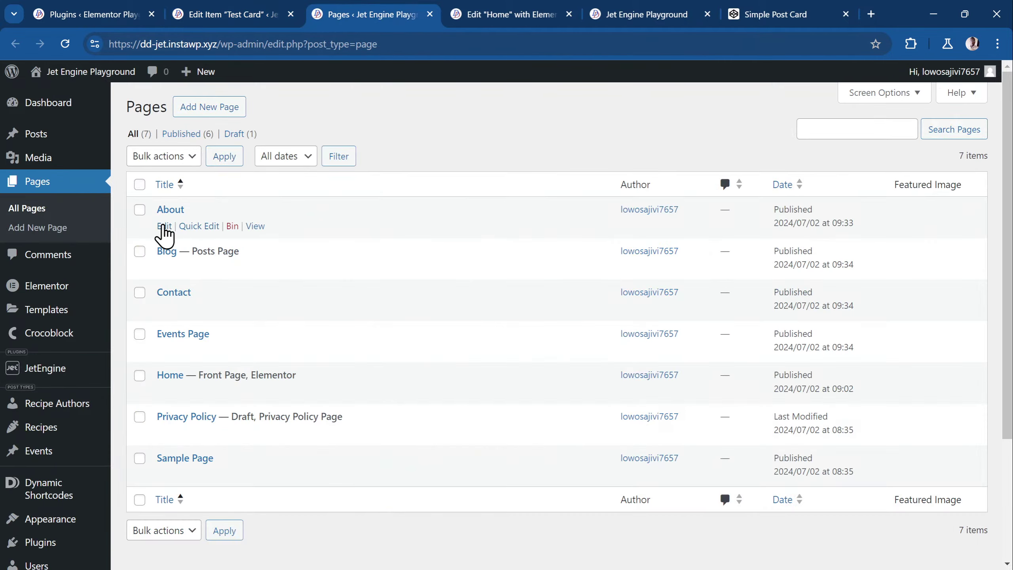
click(164, 227)
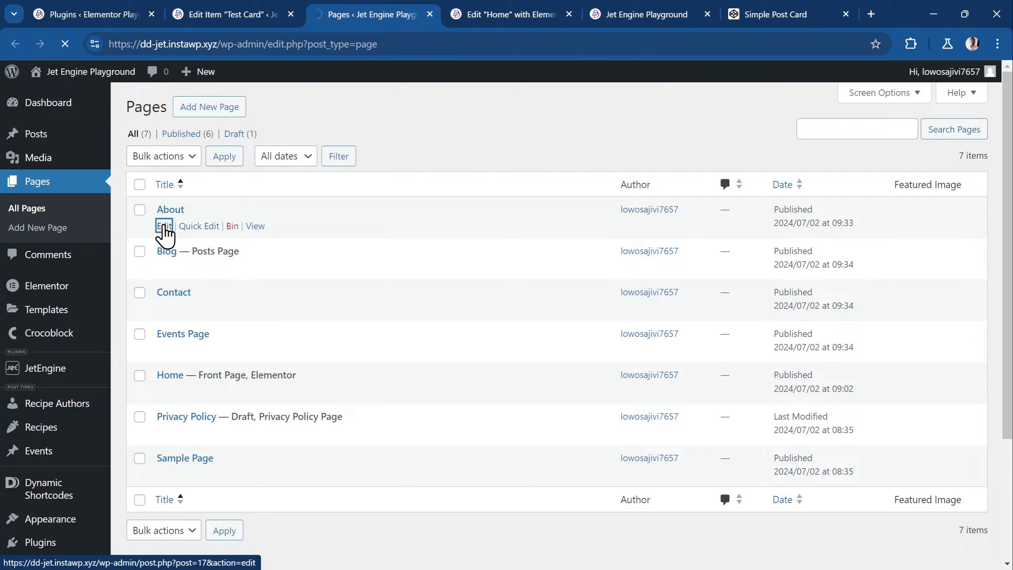